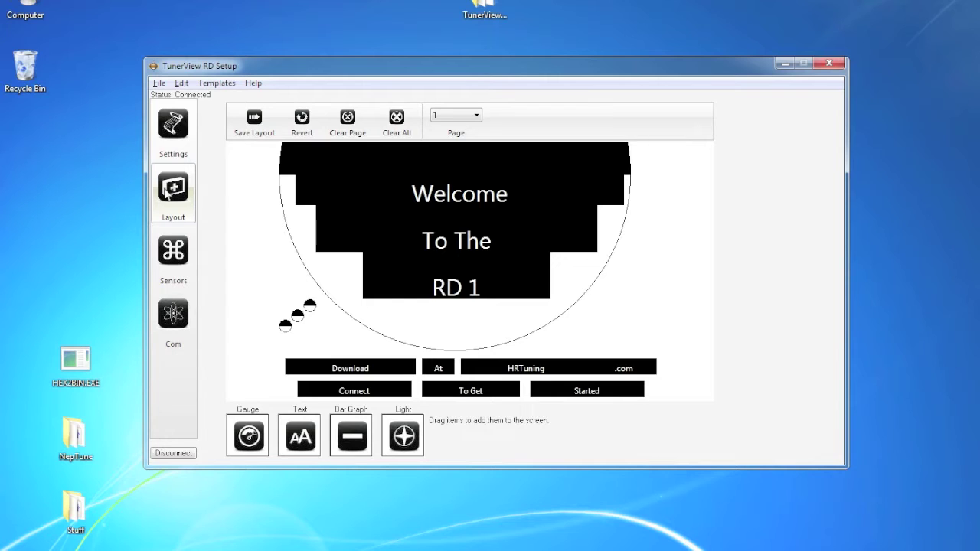
Check the device settings, and clear the existing content from all pages of the display layout.
left_click(170, 138)
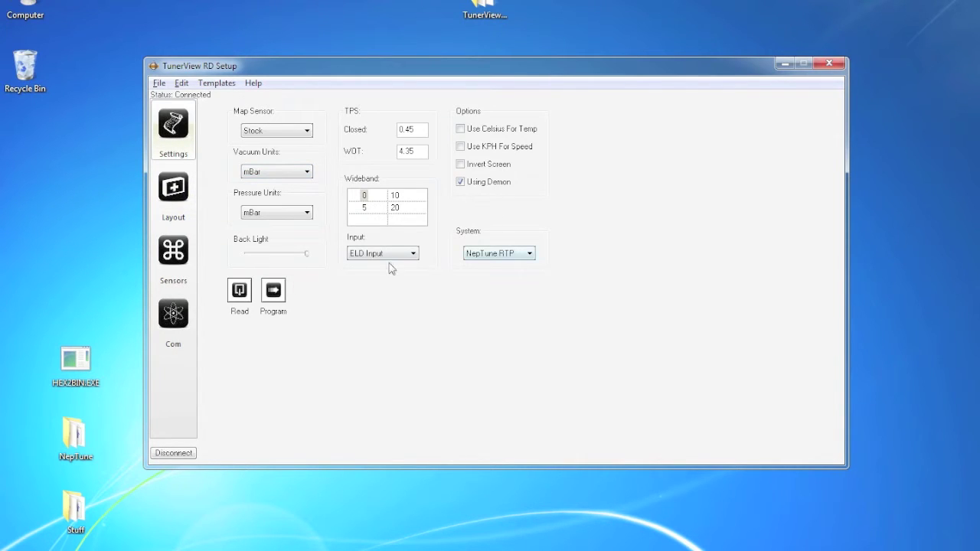
left_click(181, 201)
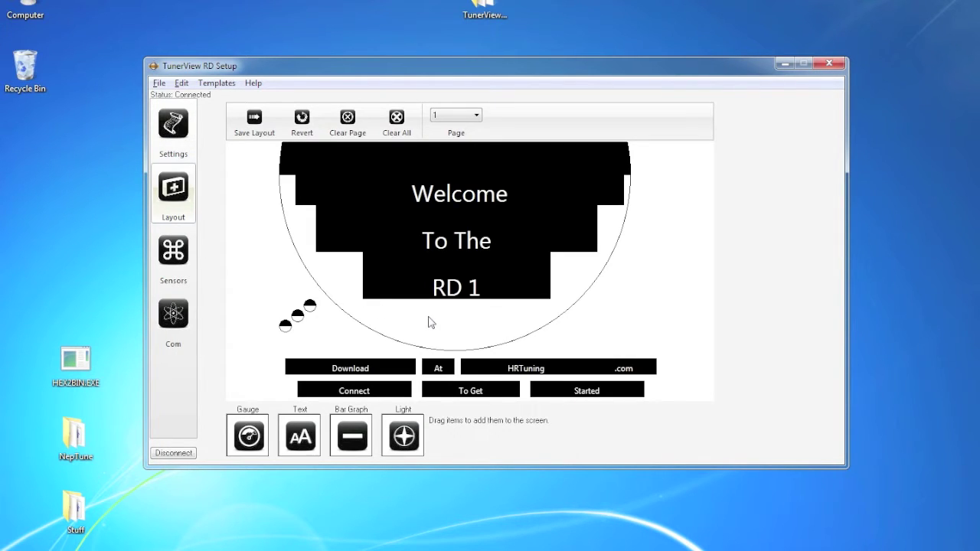
left_click(398, 121)
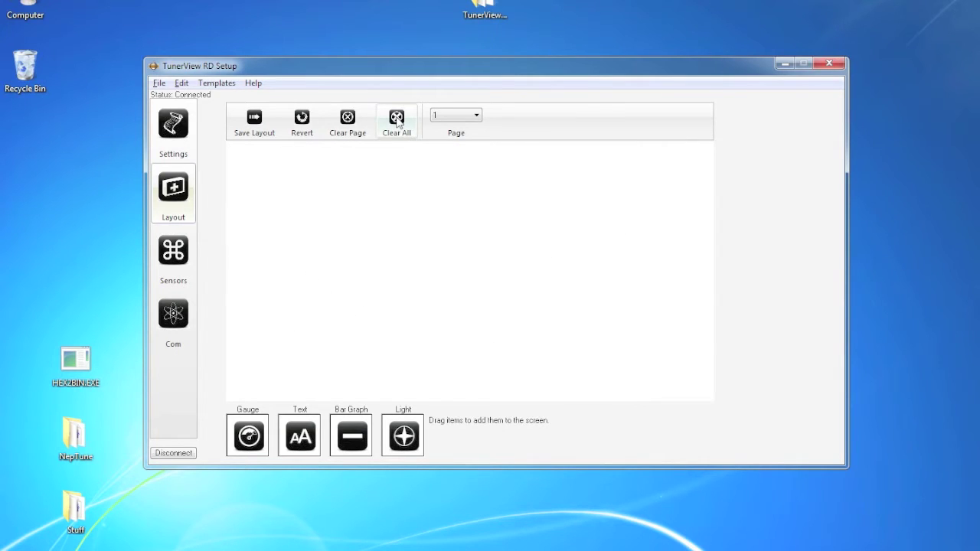
Look through pages 2 and 5 of the layout and return to page 1.
left_click(477, 116)
left_click(465, 135)
left_click(468, 117)
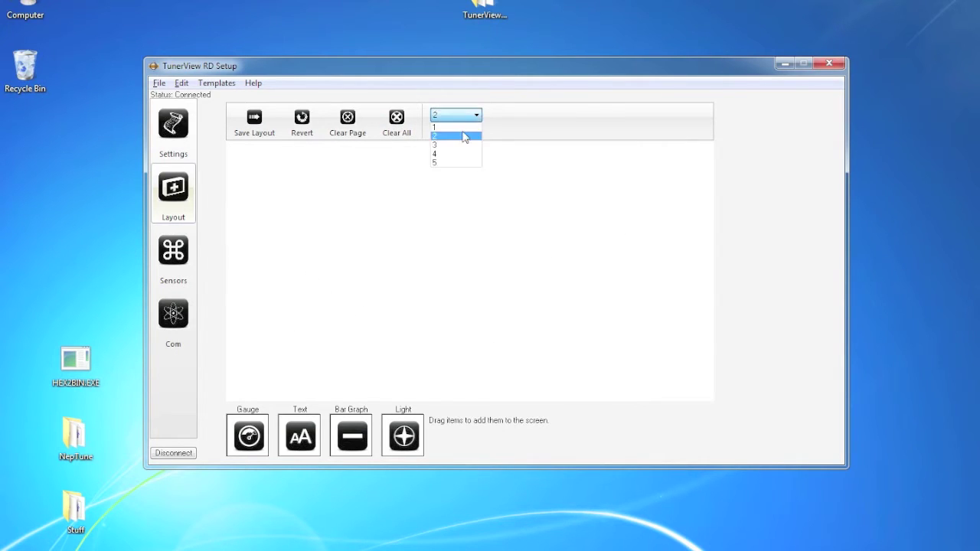
left_click(450, 164)
left_click(464, 116)
left_click(450, 128)
Place a gauge on page 1 and delete it again.
left_click_drag(257, 425, 307, 258)
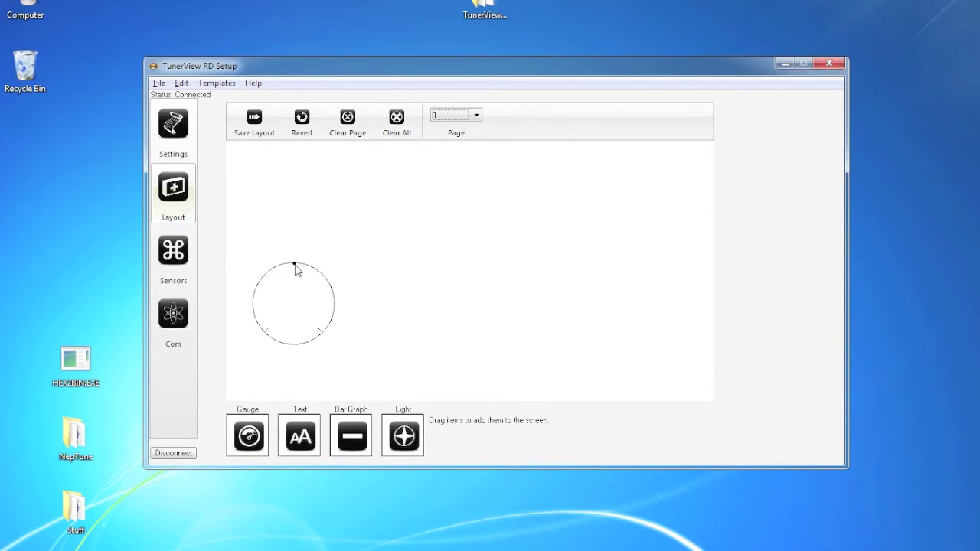
left_click(297, 269)
key("Delete")
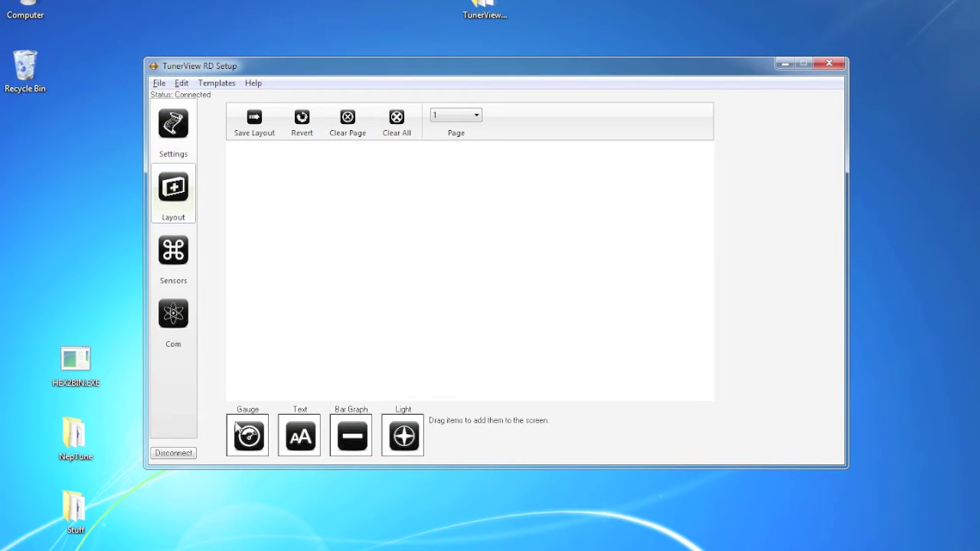
Add two gauges side by side on page 1, at about X 48, Y 57 and X 98, Y 58.
left_click_drag(236, 424, 305, 276)
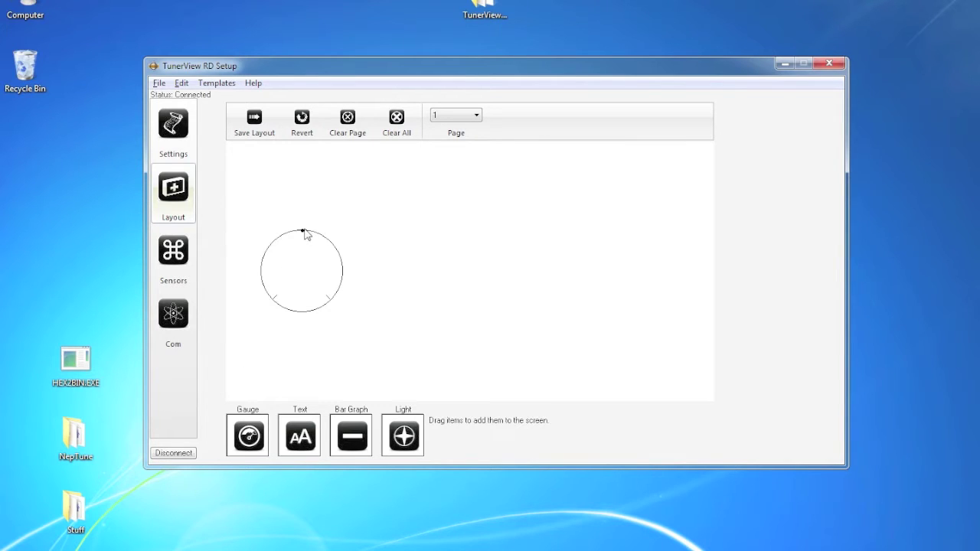
left_click_drag(304, 235, 326, 222)
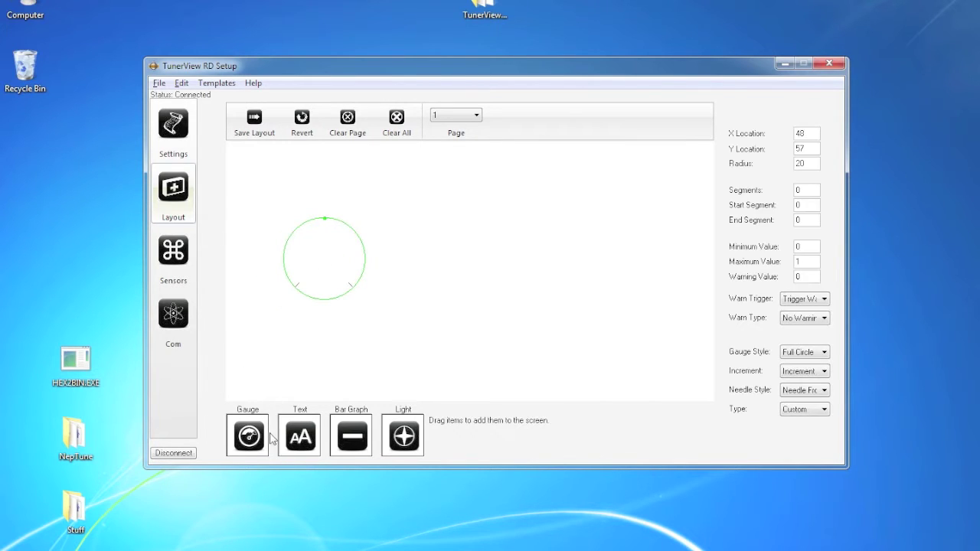
left_click_drag(253, 437, 427, 257)
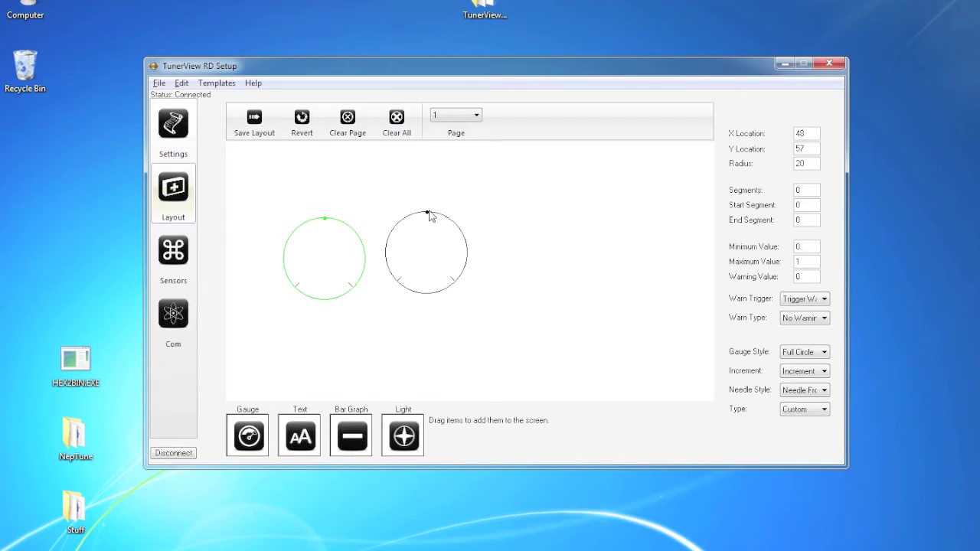
left_click_drag(431, 216, 429, 221)
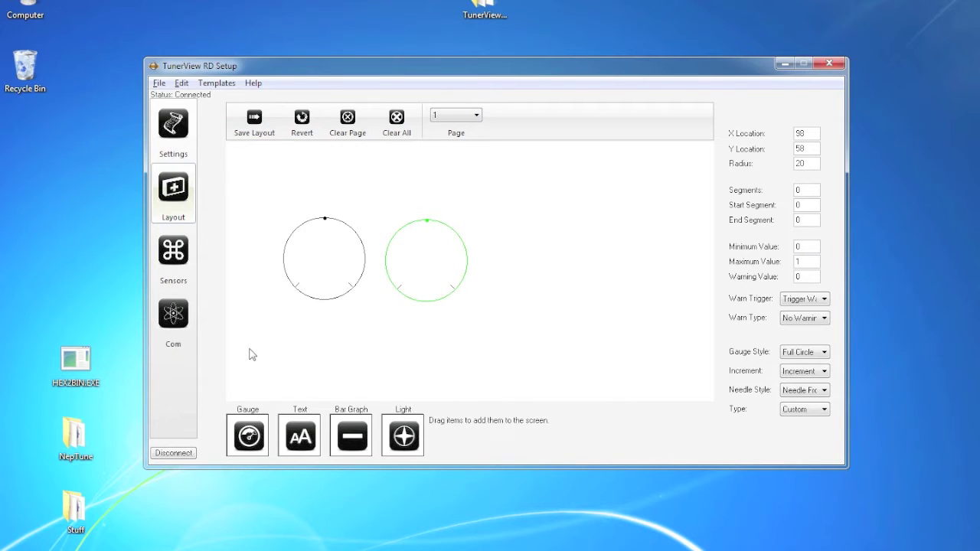
Disconnect from the display and reconnect to reload its stored layout.
left_click(173, 455)
left_click(404, 134)
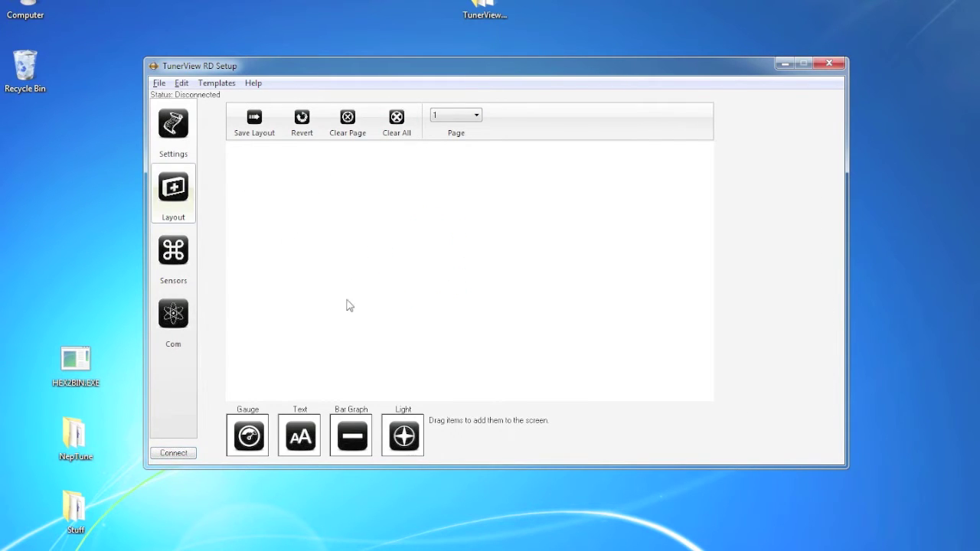
left_click(174, 455)
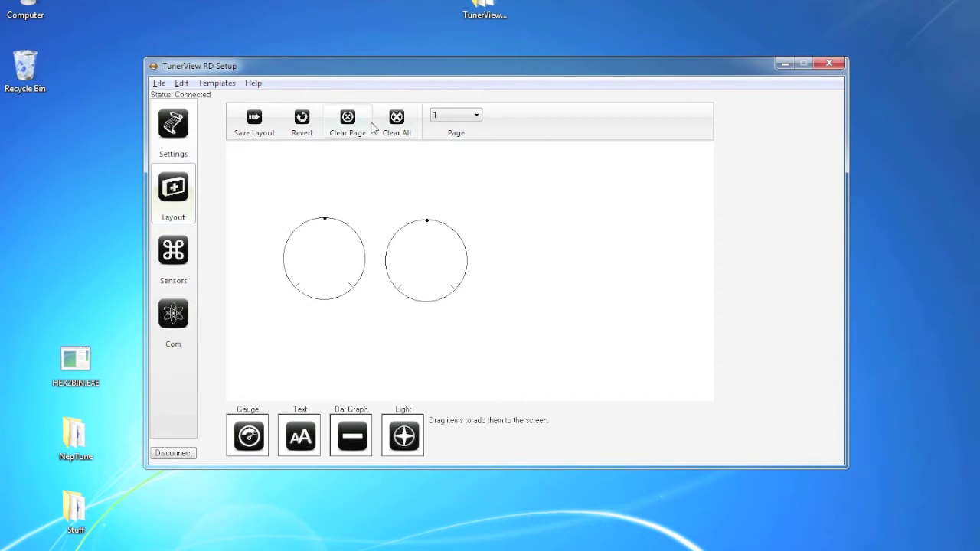
Clear all layout pages, and revert to the saved layout.
left_click(397, 120)
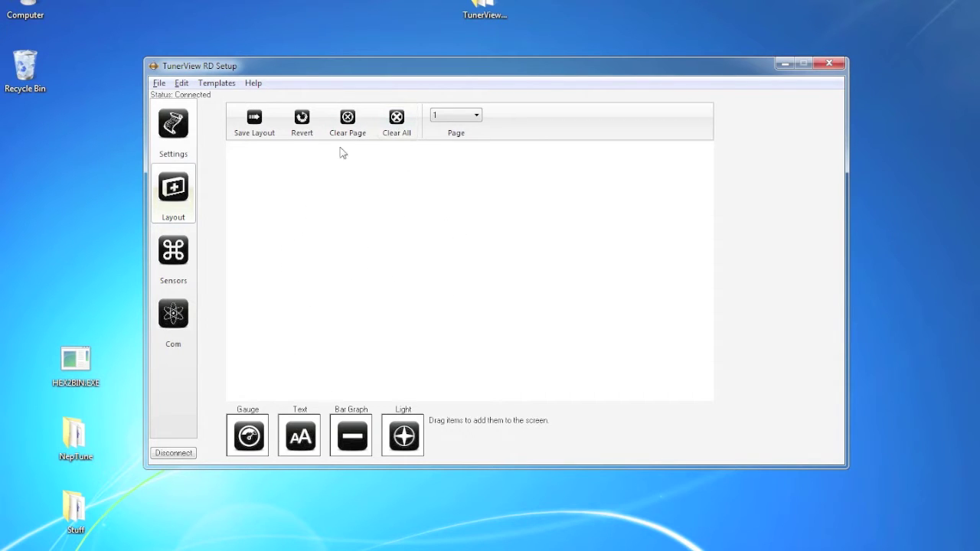
left_click(304, 123)
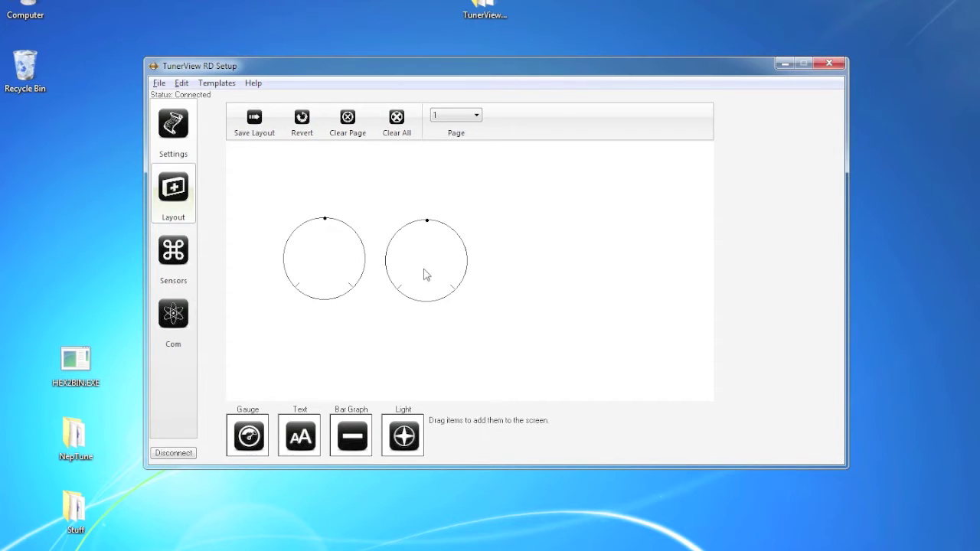
Delete the right-hand gauge from page 1.
left_click(427, 222)
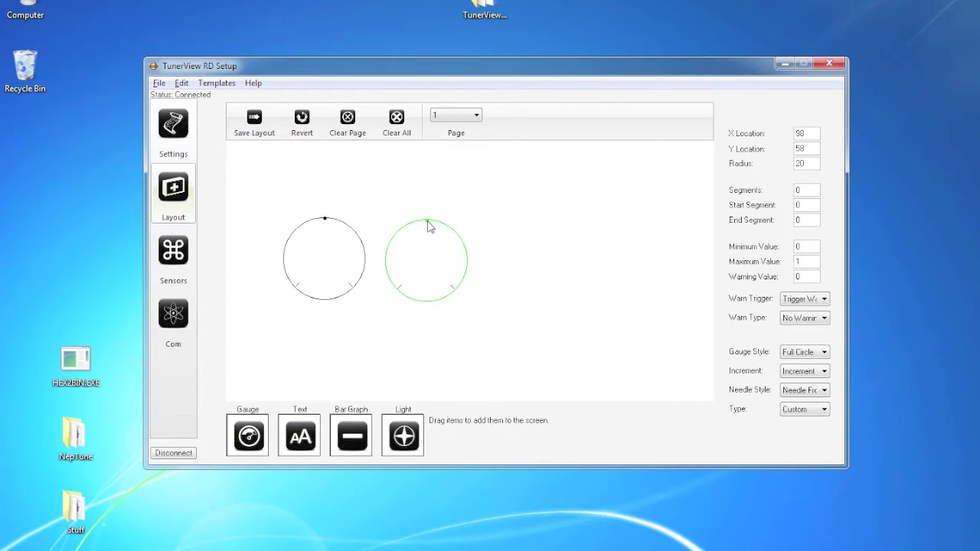
left_click_drag(428, 224, 428, 226)
key("Delete")
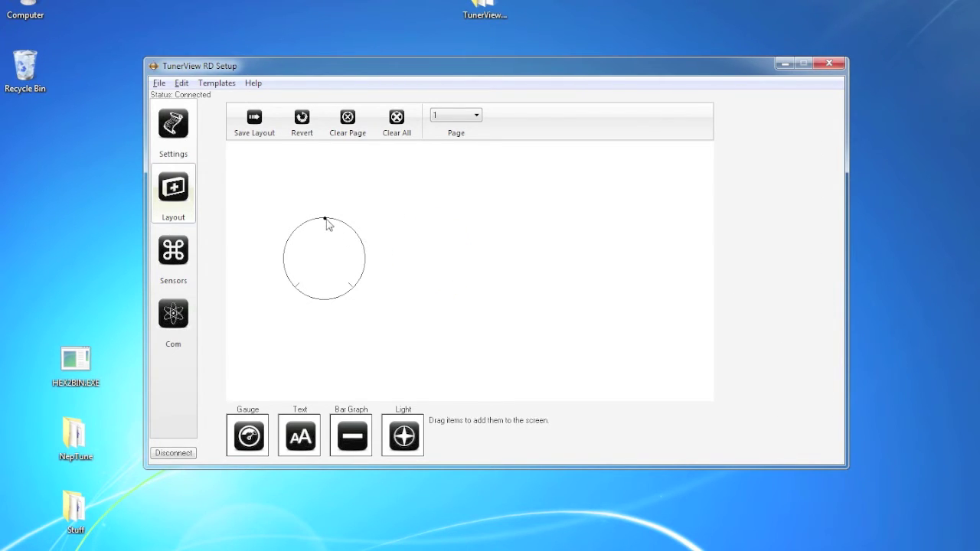
Add a second gauge overlapping the remaining one, and move both gauges together up and to the left.
mouse_move(328, 222)
left_mouse_down()
mouse_move(332, 213)
mouse_move(419, 266)
mouse_move(309, 252)
mouse_move(332, 216)
mouse_move(334, 234)
left_mouse_up()
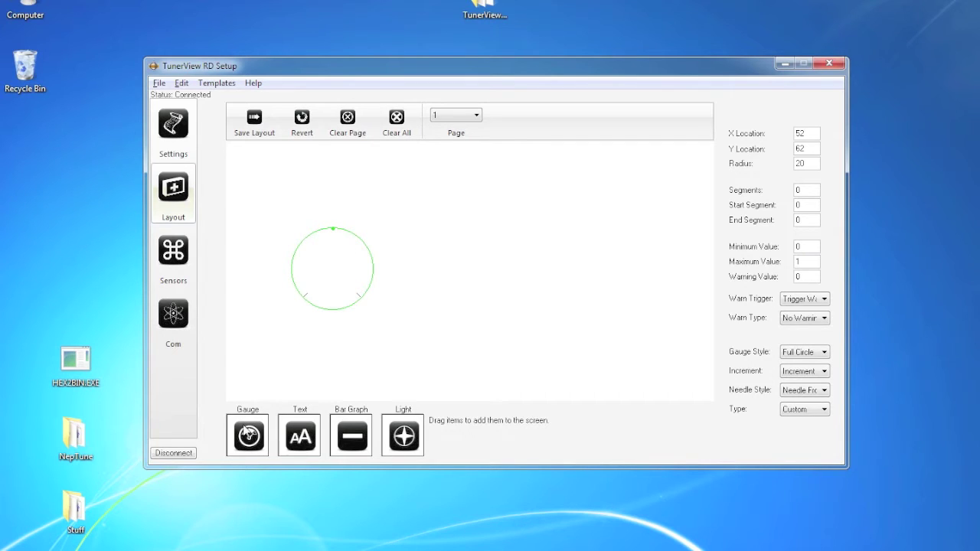
left_click_drag(245, 429, 389, 277)
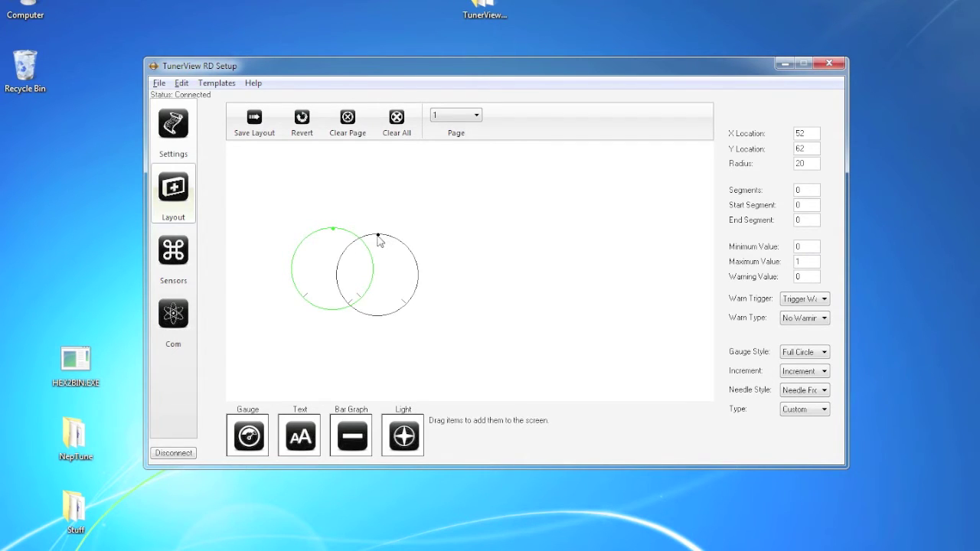
left_click(380, 240)
left_click_drag(380, 240, 354, 216)
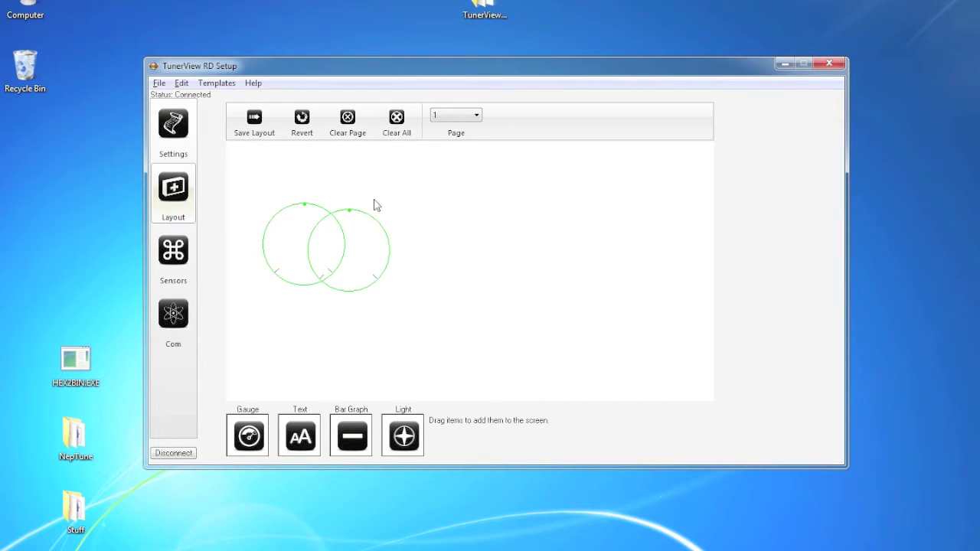
Deselect the overlapping gauges and delete them one after the other.
left_click(375, 203)
left_click(350, 214)
key("Delete")
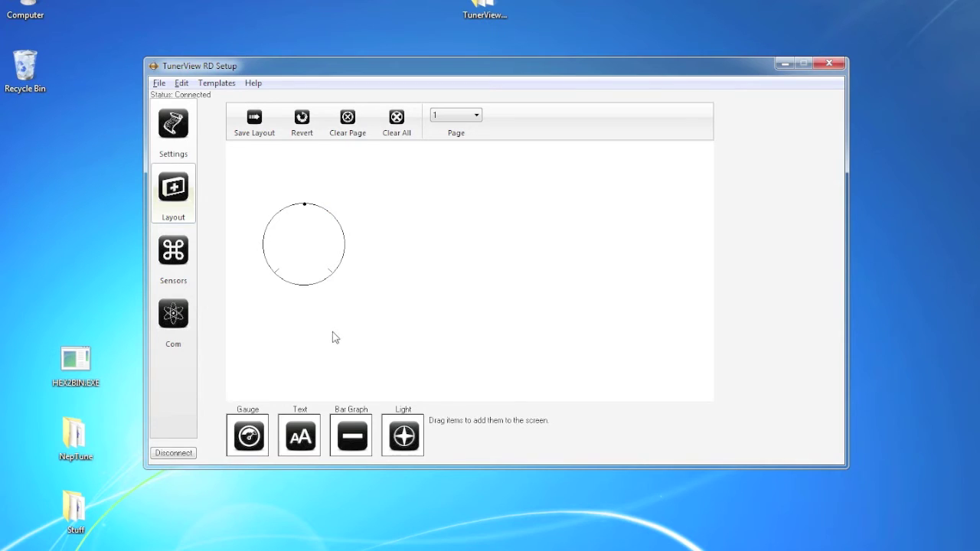
key("Delete")
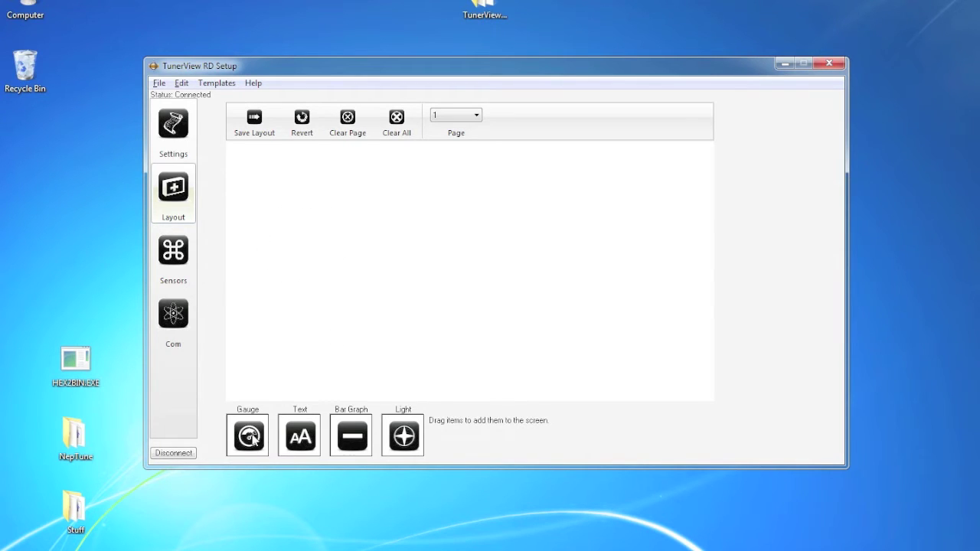
Add a gauge to page 1, enlarge it to a radius of about 29, and position it at about X 70, Y 75.
left_click_drag(253, 437, 321, 265)
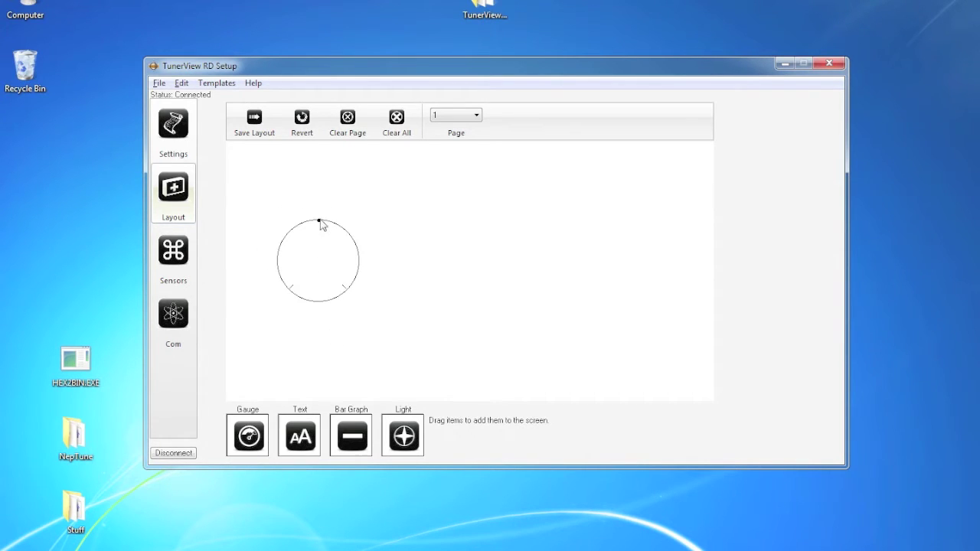
left_click(321, 223)
left_click_drag(322, 224, 397, 259)
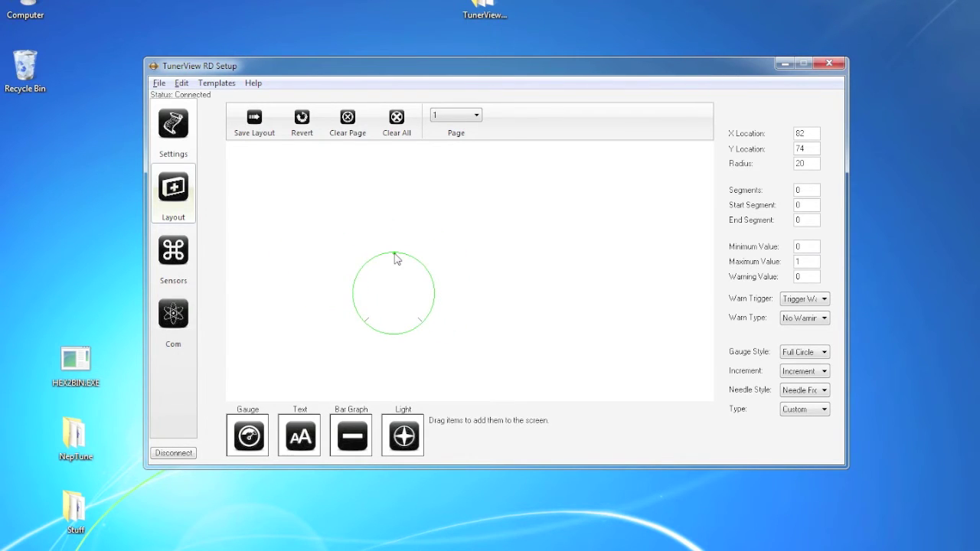
left_click_drag(395, 258, 394, 236)
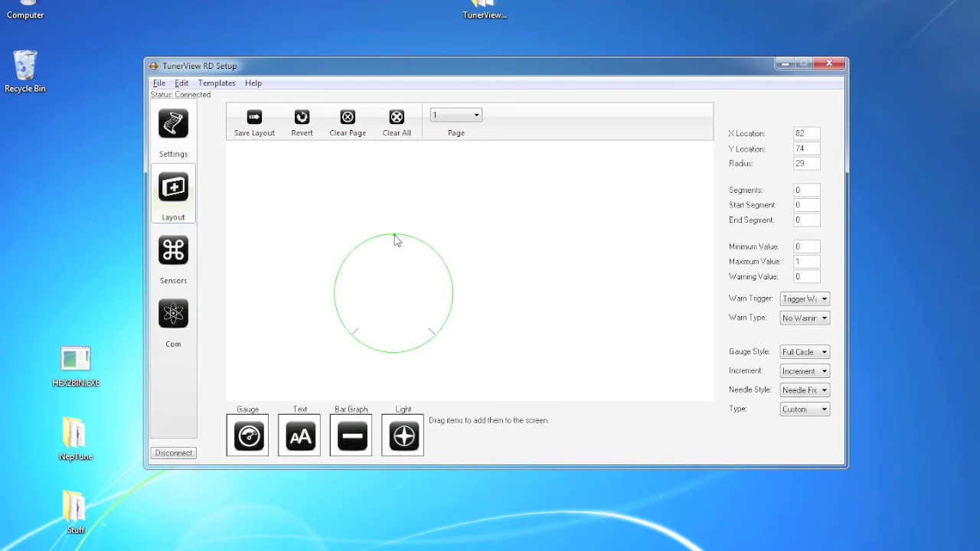
left_click_drag(396, 238, 376, 242)
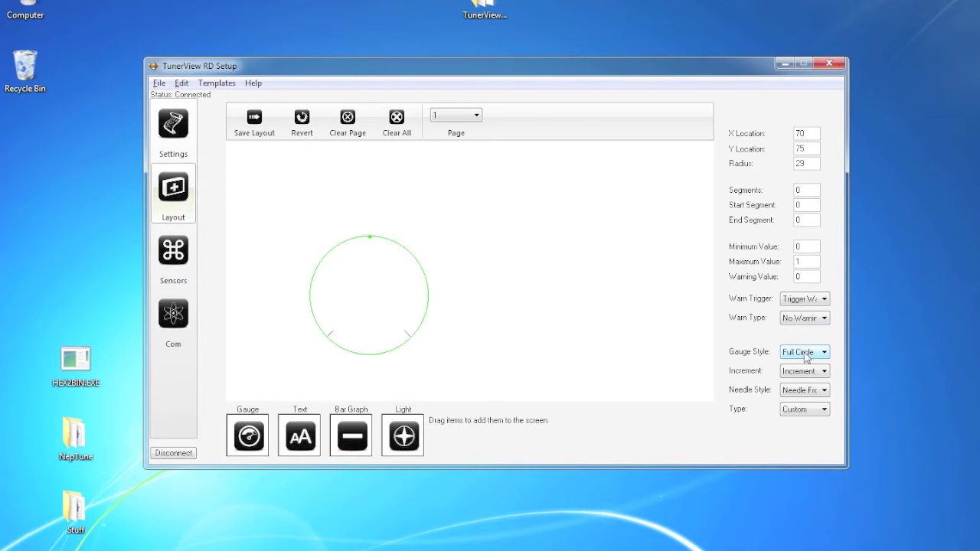
Set the gauge's type to RPM and its maximum value to 9000.
left_click(795, 413)
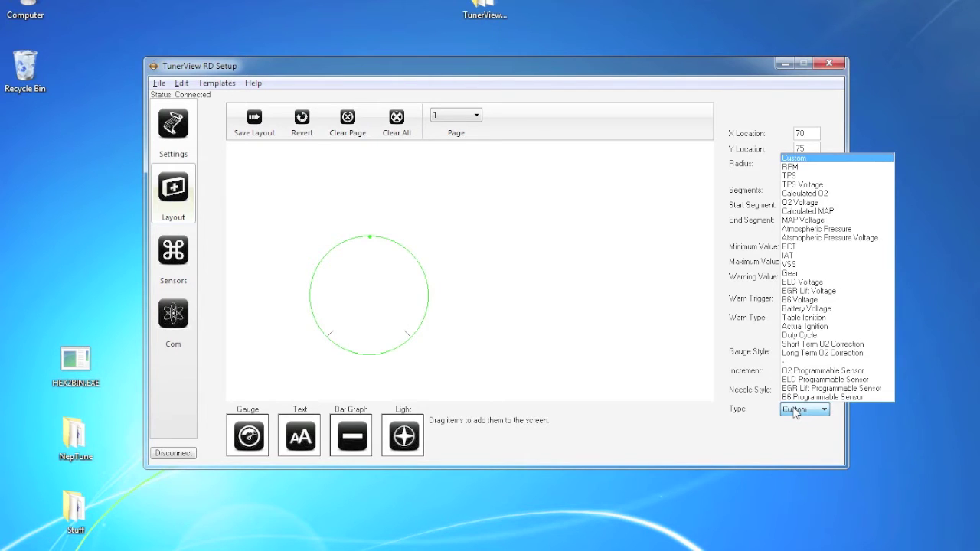
left_click(806, 166)
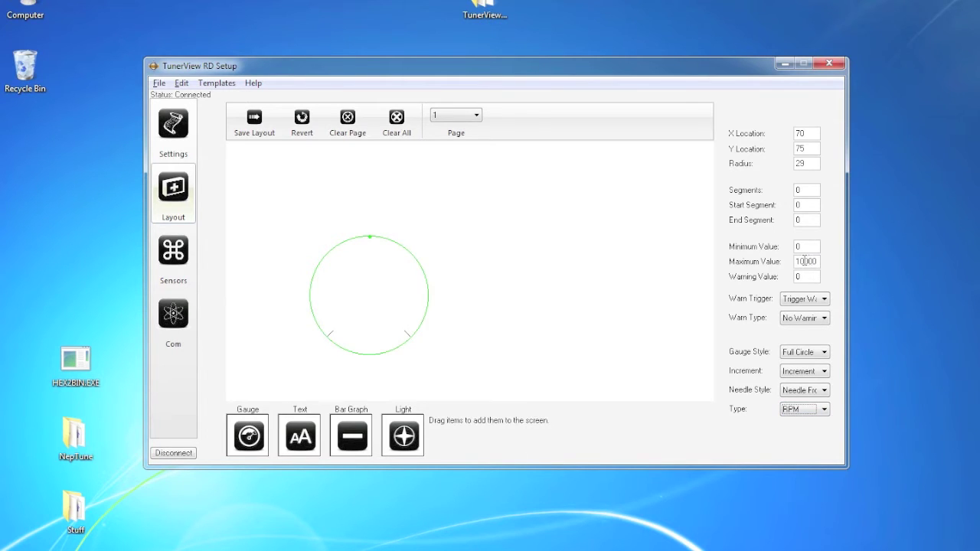
left_click(812, 261)
left_click_drag(808, 261, 795, 265)
type("9")
Give the RPM gauge 8 segments and set its end segment to 9.
double_click(798, 190)
type("8")
double_click(798, 220)
Try the Top Half, Top Quarter and 1/8 Slice 1 styles on the RPM gauge.
left_click(803, 353)
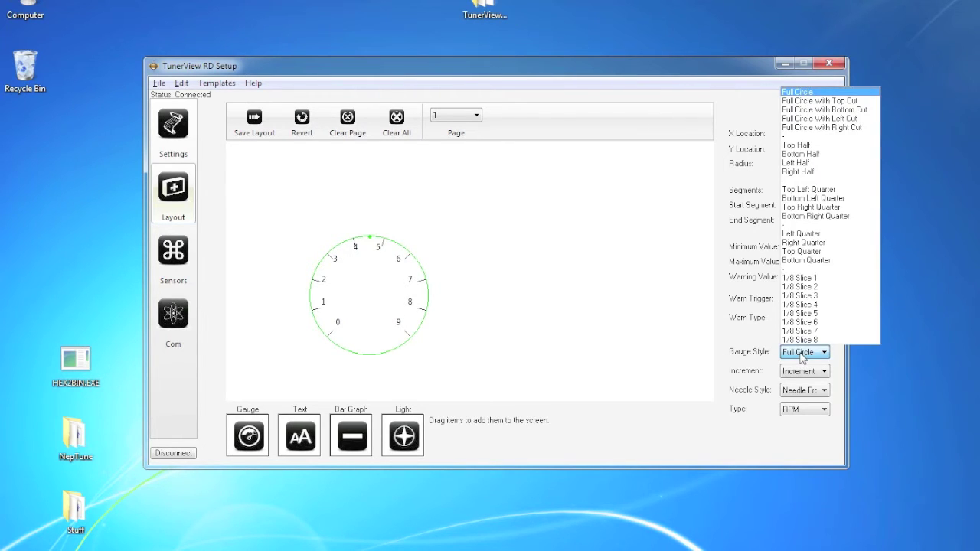
left_click(844, 146)
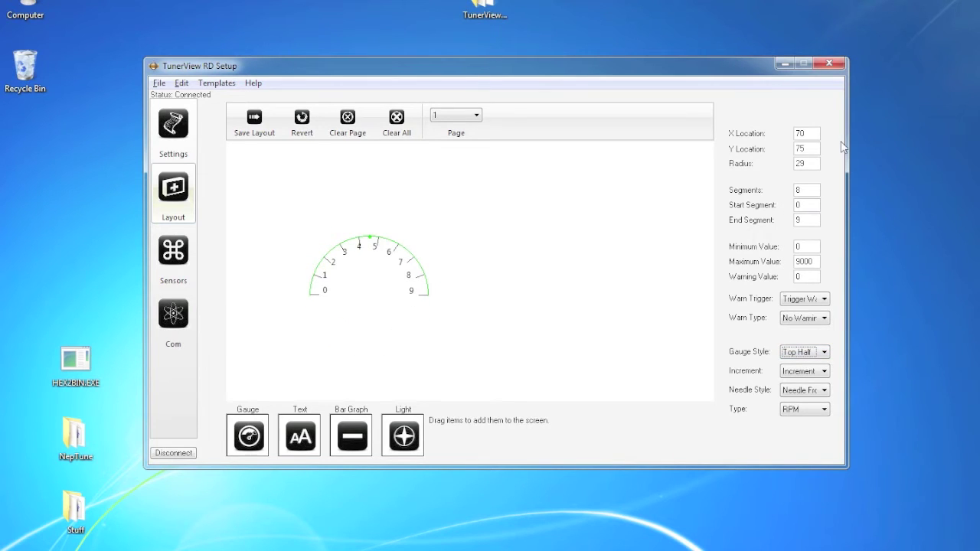
left_click(798, 354)
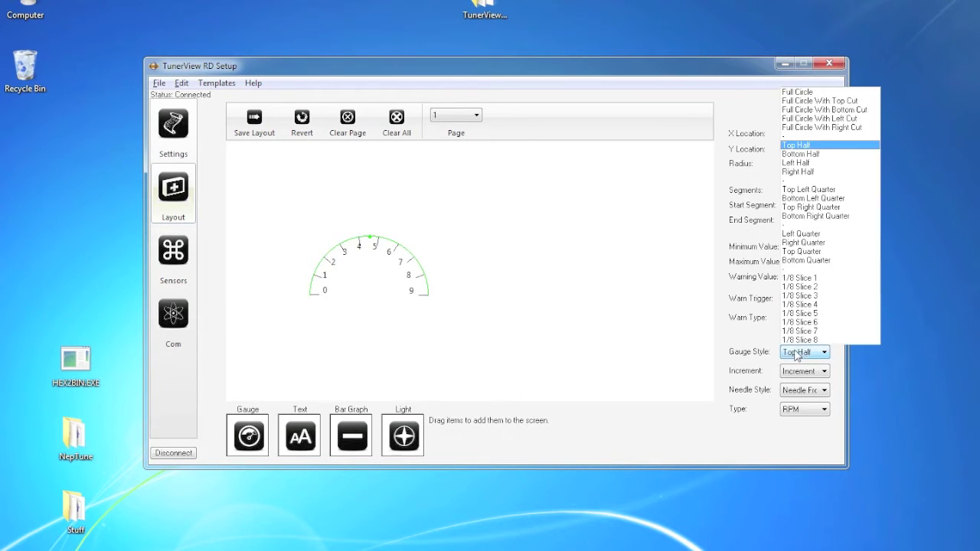
left_click(817, 250)
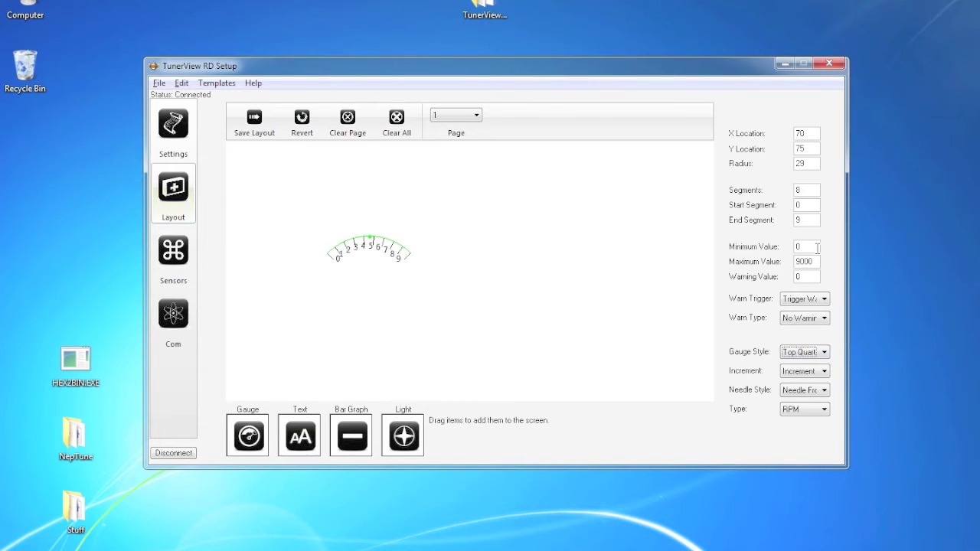
left_click(820, 356)
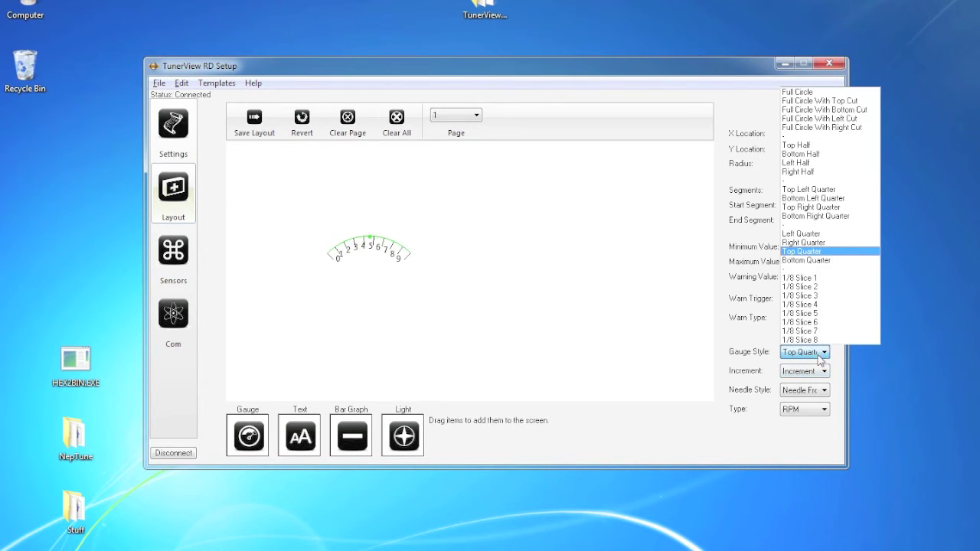
left_click(817, 277)
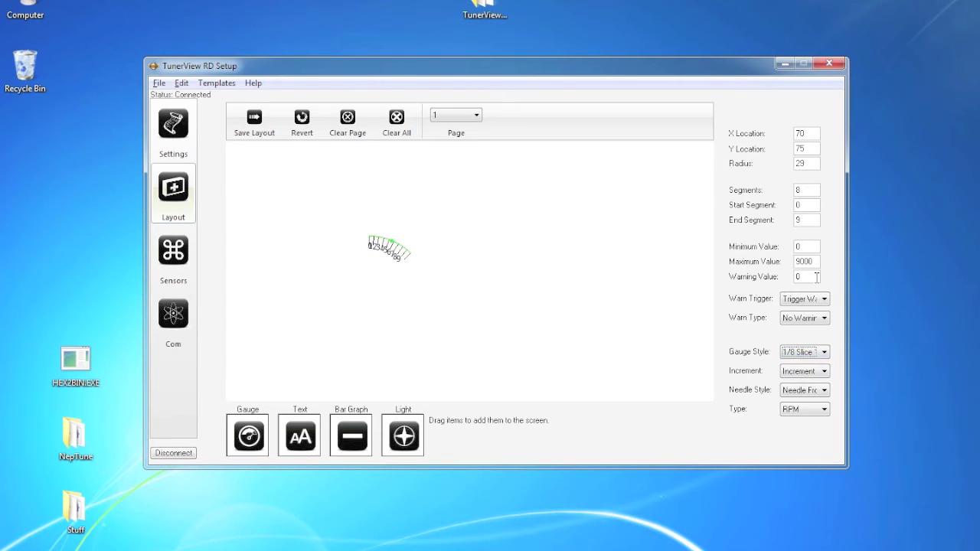
Enlarge the gauge to a radius of about 55 at about X 64, Y 103, and set its style to Full Circle.
mouse_move(394, 247)
left_mouse_down()
mouse_move(381, 303)
mouse_move(429, 251)
mouse_move(402, 257)
left_mouse_up()
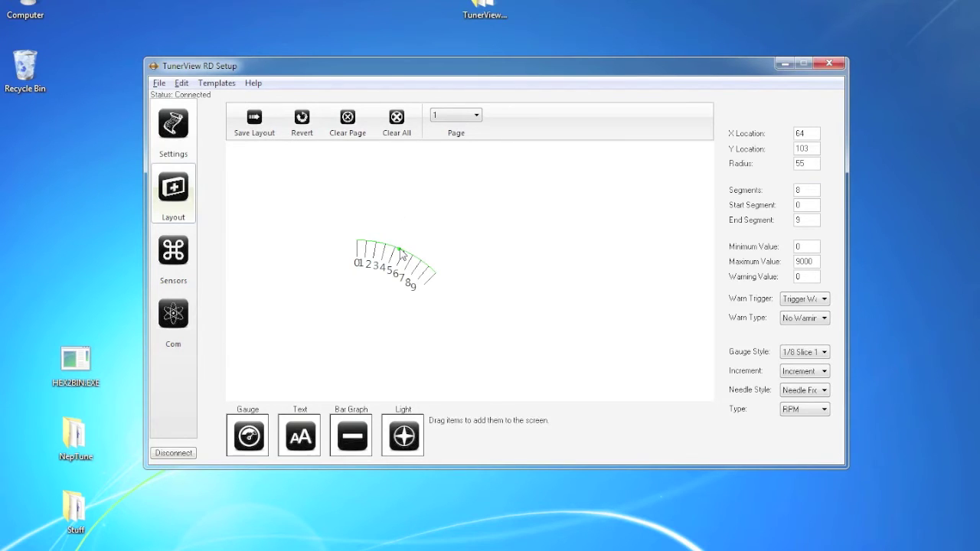
left_click(800, 353)
left_click(797, 92)
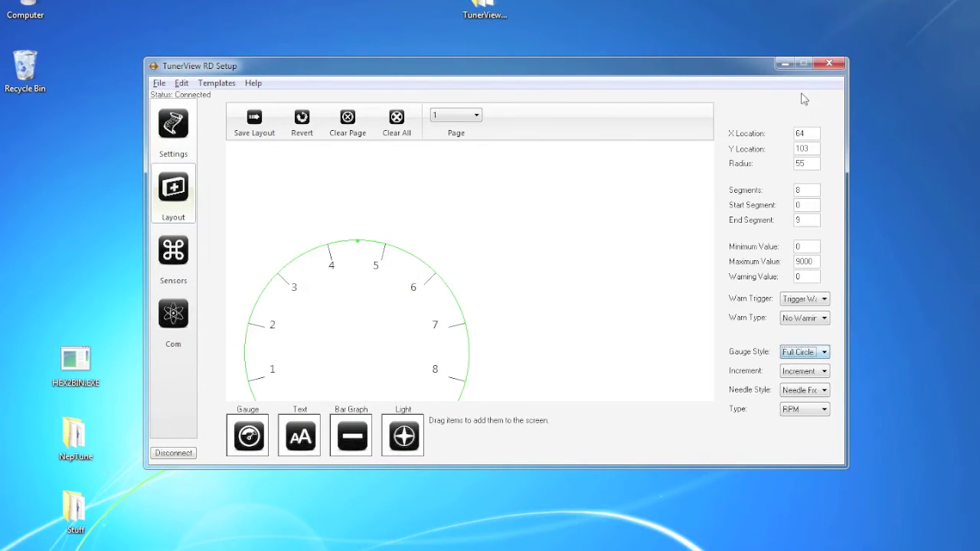
Move the RPM gauge to about X 76, Y 68 and set its start segment to 10 and end segment to 20.
left_click_drag(356, 249, 430, 189)
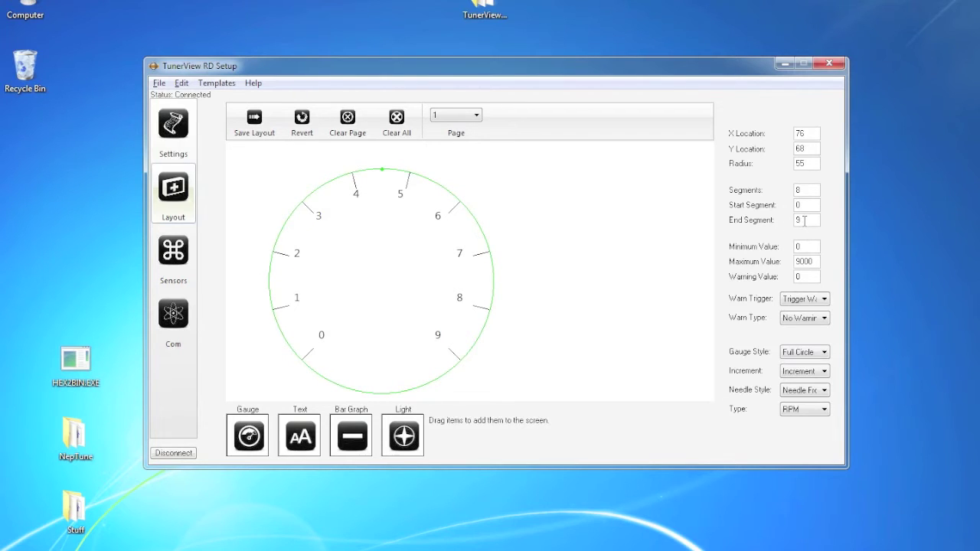
double_click(799, 220)
type("20")
double_click(800, 205)
type("10")
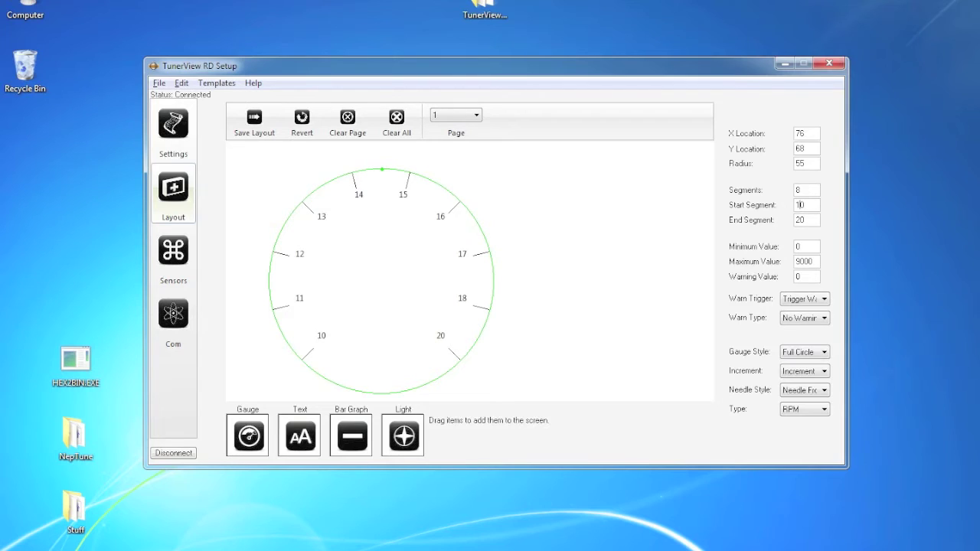
Try 6 and 4 segments on the RPM gauge.
double_click(803, 190)
type("6")
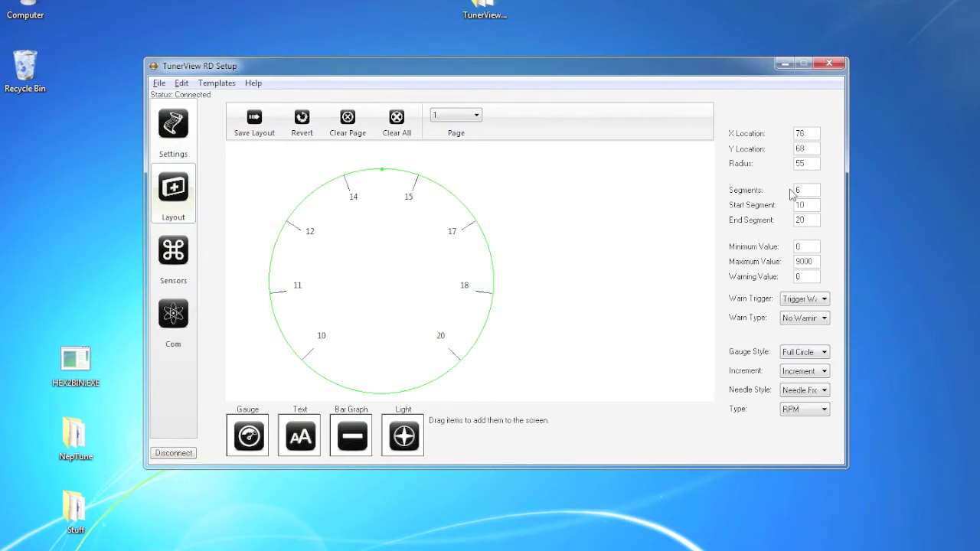
key("BackSpace")
type("4")
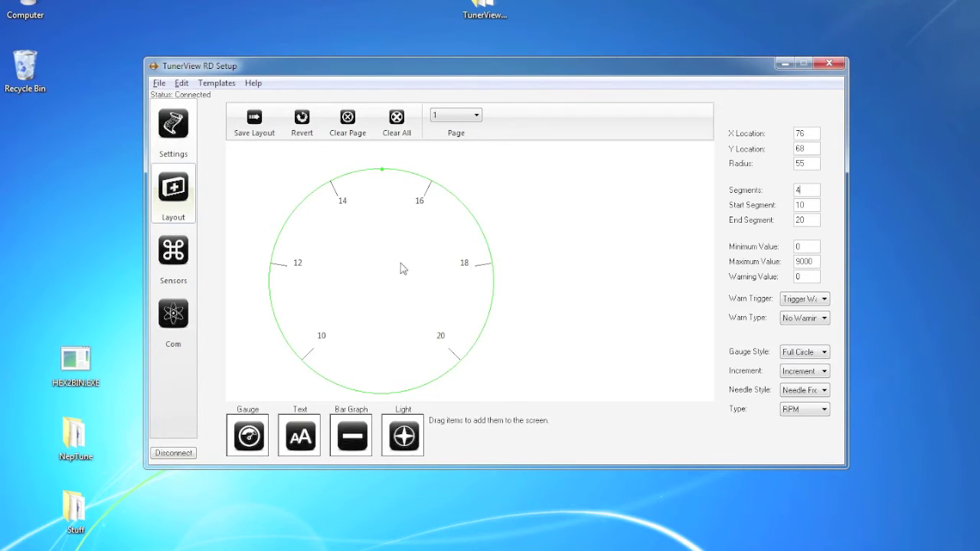
Delete the RPM gauge from page 1.
left_click(810, 409)
left_click(813, 195)
key("Delete")
Add a text item at about X 62, Y 55 reading "Testing".
left_click_drag(299, 435, 318, 282)
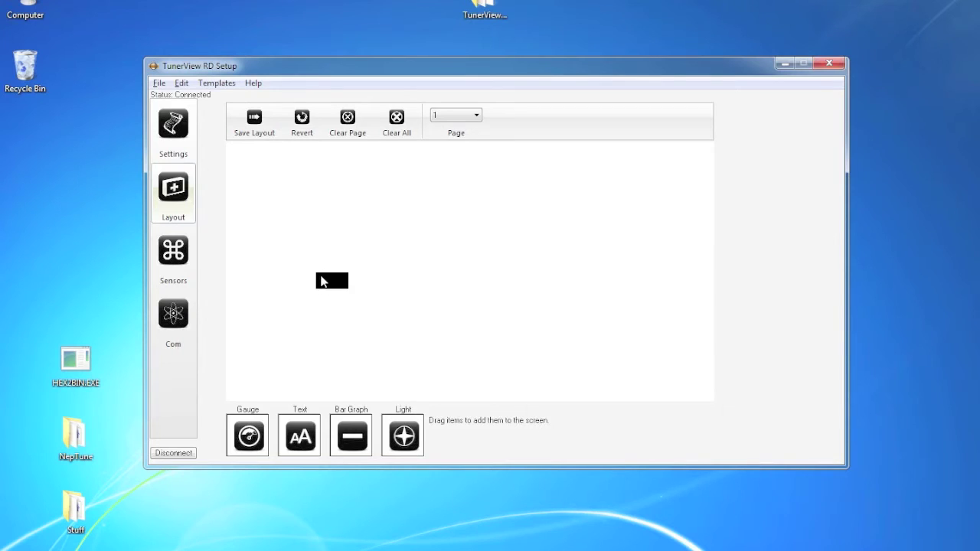
left_click(321, 282)
mouse_move(322, 282)
left_mouse_down()
mouse_move(313, 271)
mouse_move(366, 309)
mouse_move(324, 269)
mouse_move(330, 275)
left_mouse_up()
left_click(331, 276)
left_click(330, 276)
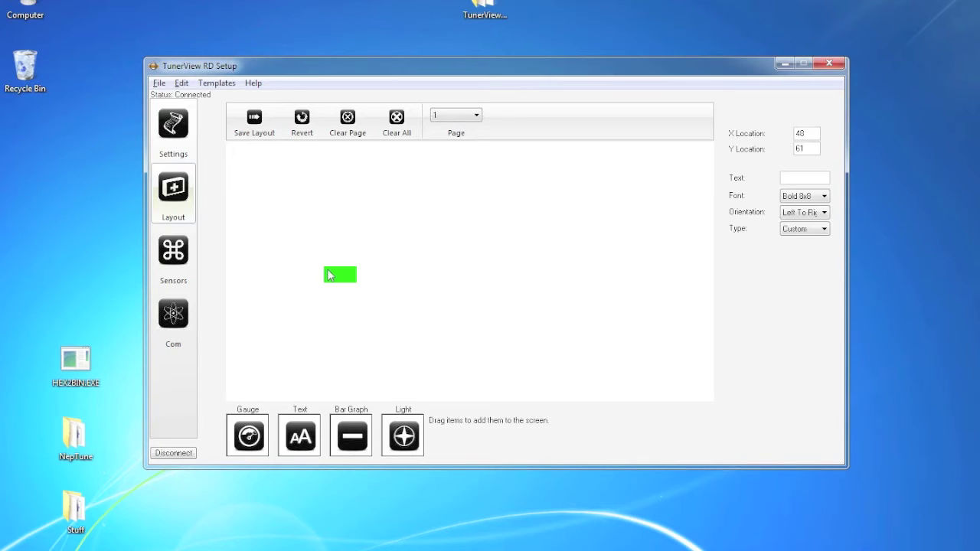
left_click_drag(329, 276, 356, 262)
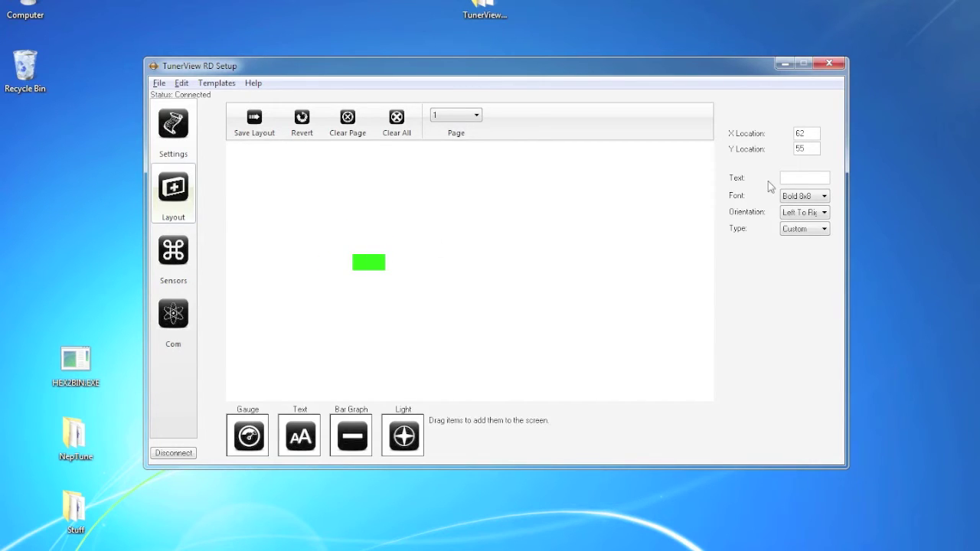
left_click(791, 179)
type("Testing")
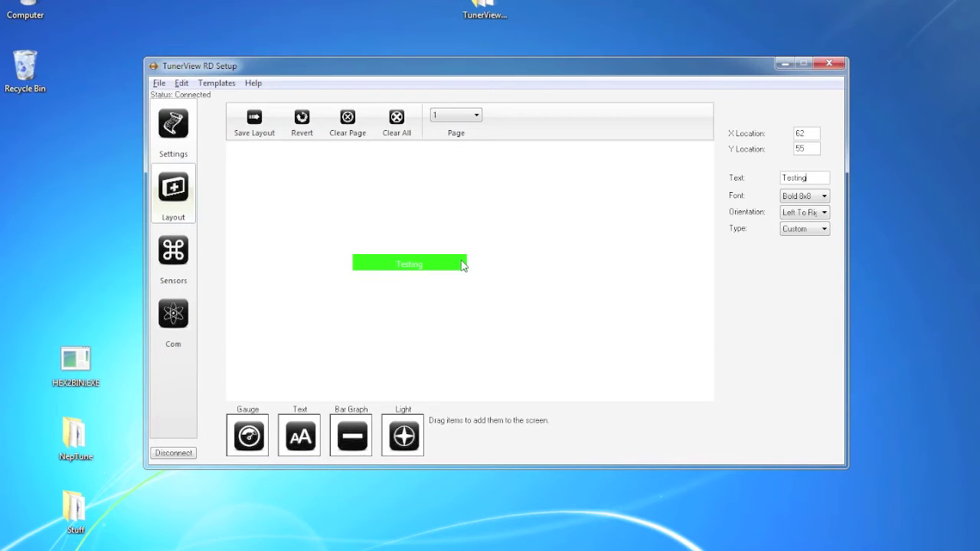
Try the Small 5x7 and Verdana Medium 24x24 fonts on the text item and return it to Bold 8x8.
left_click(805, 196)
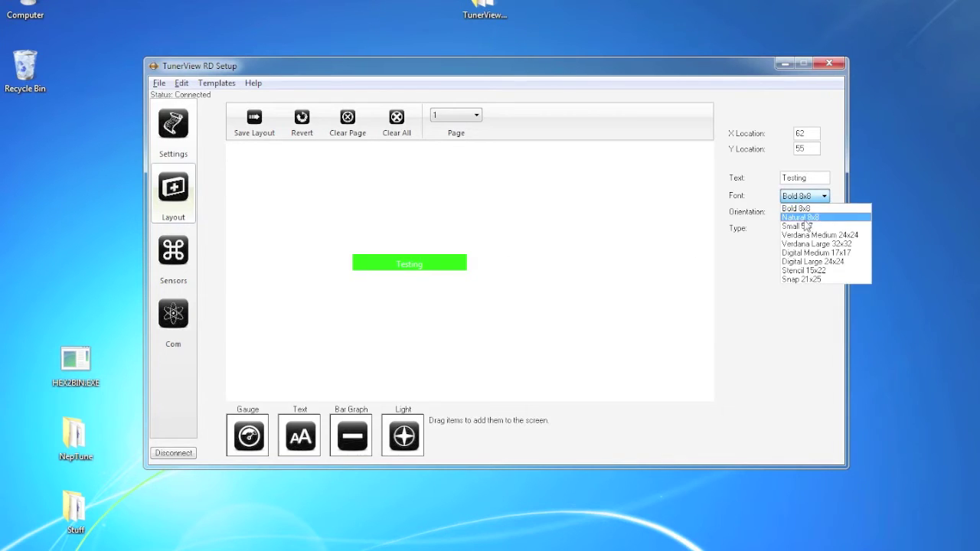
left_click(801, 227)
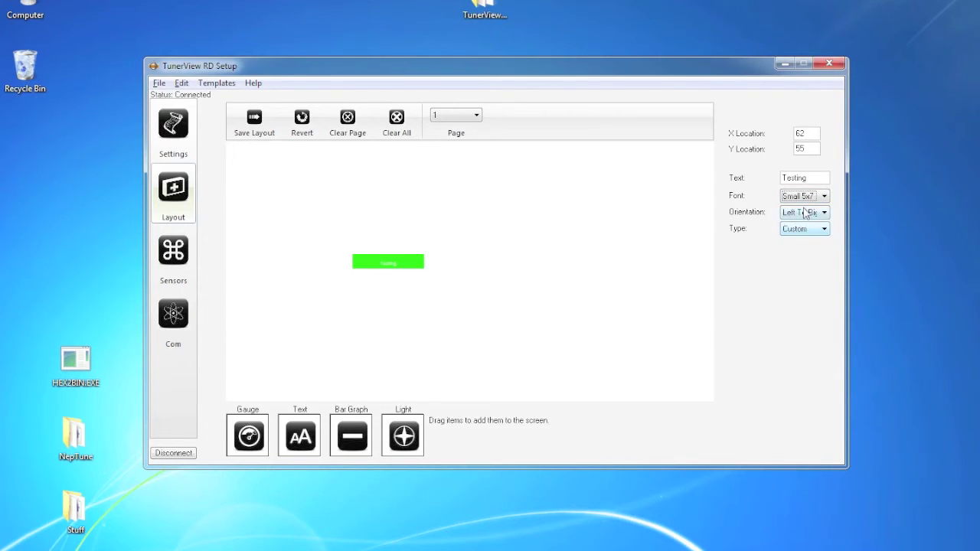
left_click(805, 196)
left_click(806, 242)
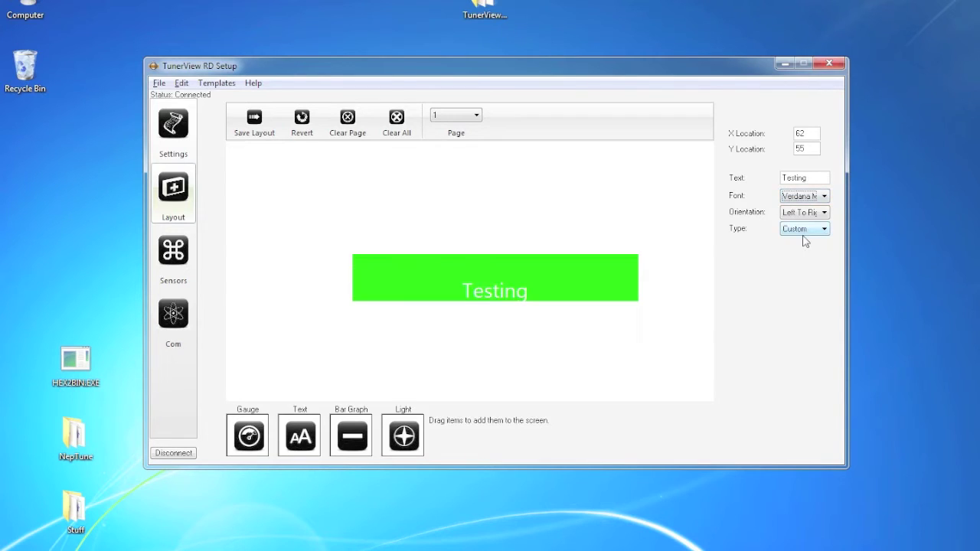
left_click(806, 197)
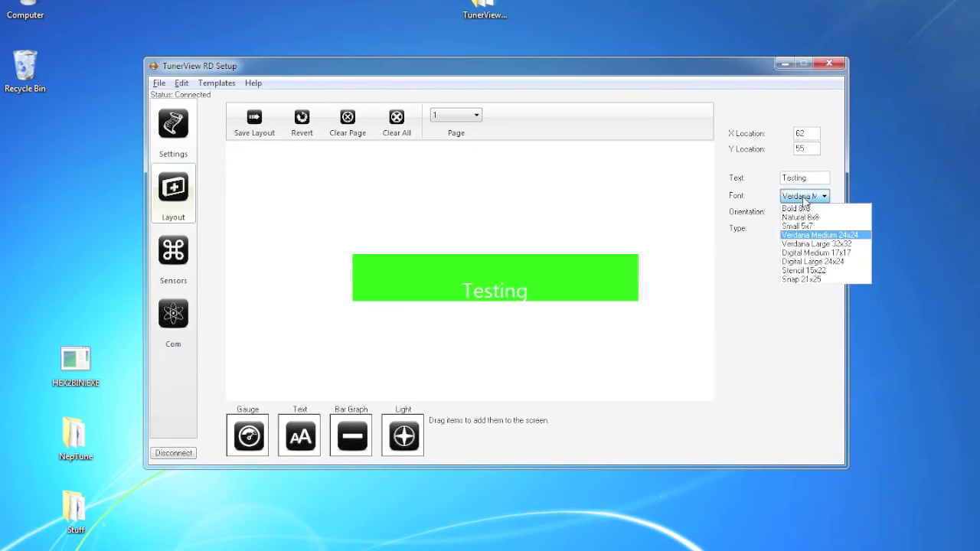
left_click(800, 210)
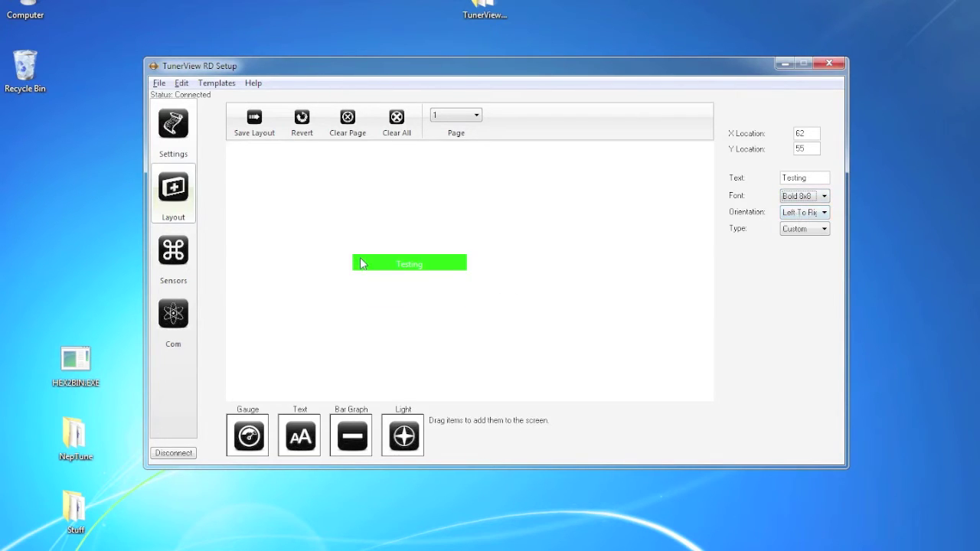
Move the text item to about X 59, Y 46 and try the top-to-bottom orientation before restoring left-to-right.
left_click_drag(357, 263, 359, 310)
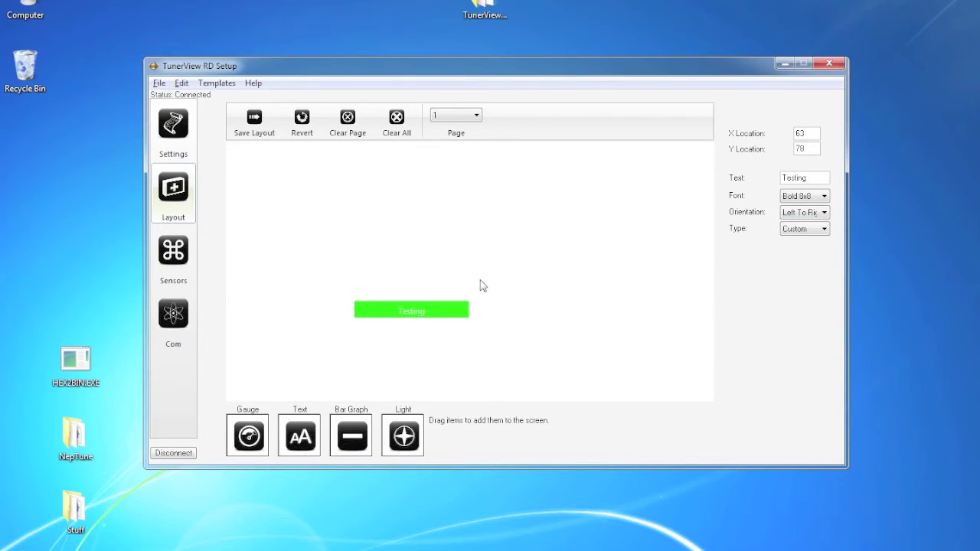
left_click_drag(373, 309, 364, 244)
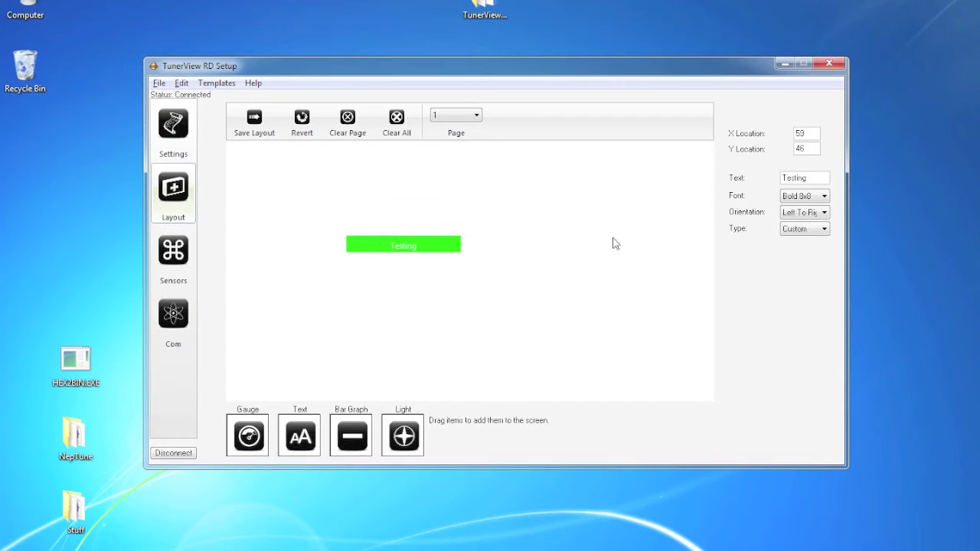
left_click(802, 213)
left_click(800, 234)
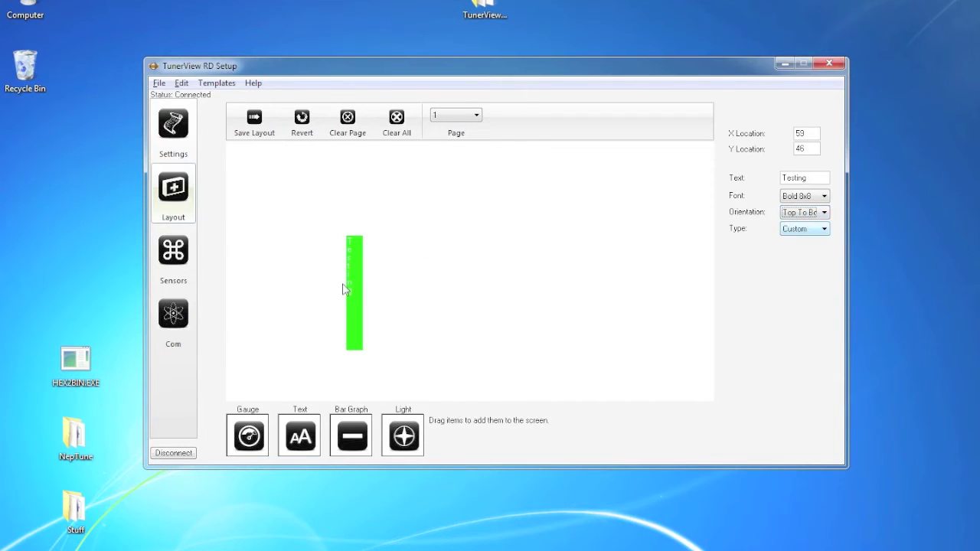
left_click(808, 213)
left_click(800, 227)
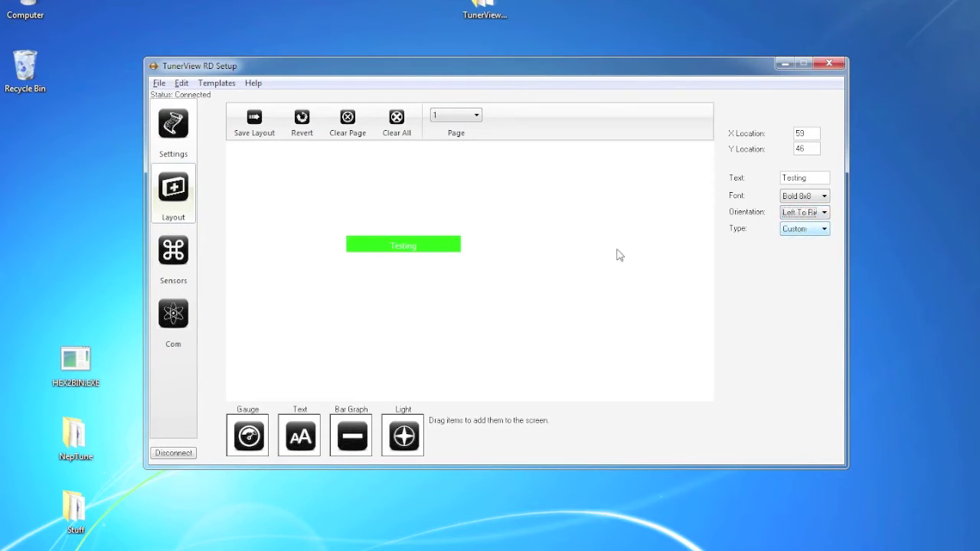
Try the RPM and Calculated O2 types on the text item, moving it to about X 91, Y 57.
left_click(809, 228)
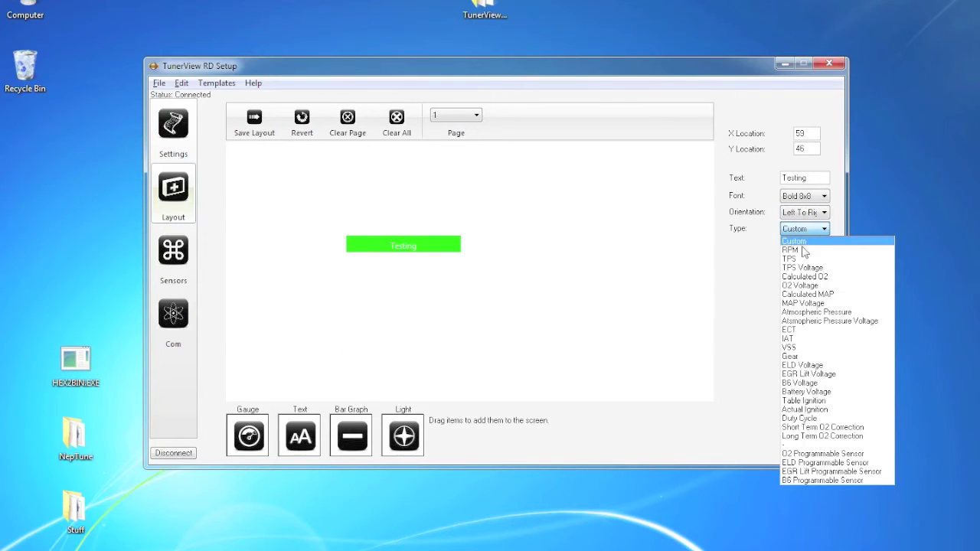
left_click(804, 250)
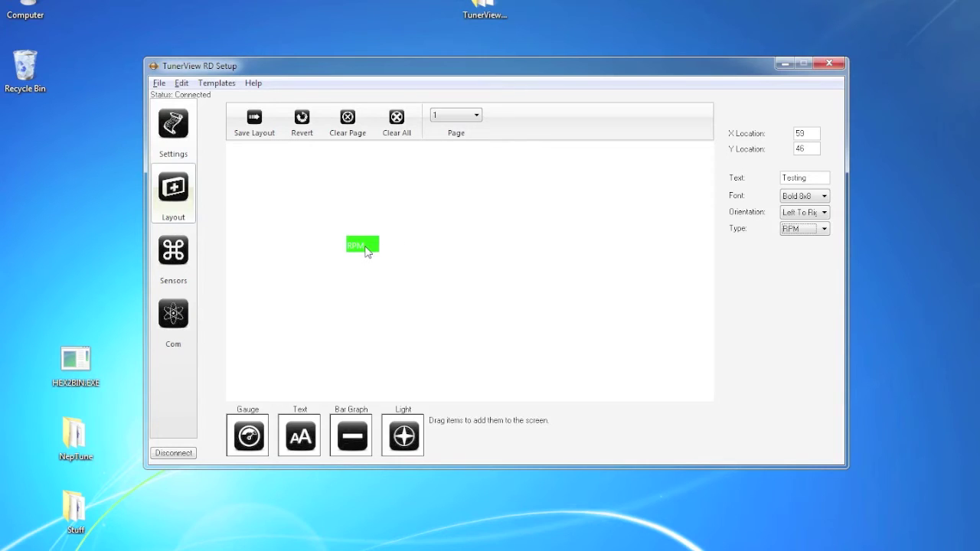
left_click_drag(354, 242, 319, 256)
left_click_drag(459, 294, 351, 263)
left_click(820, 231)
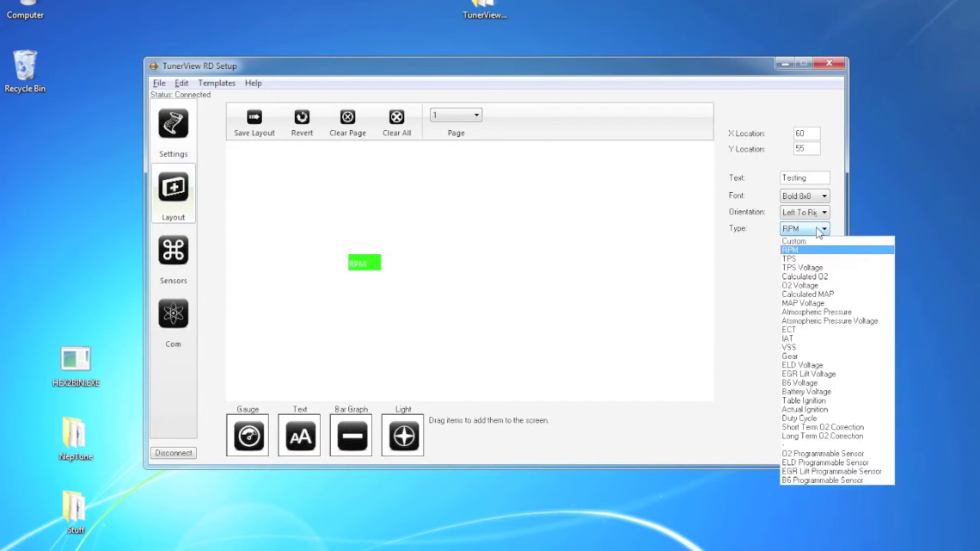
left_click(821, 284)
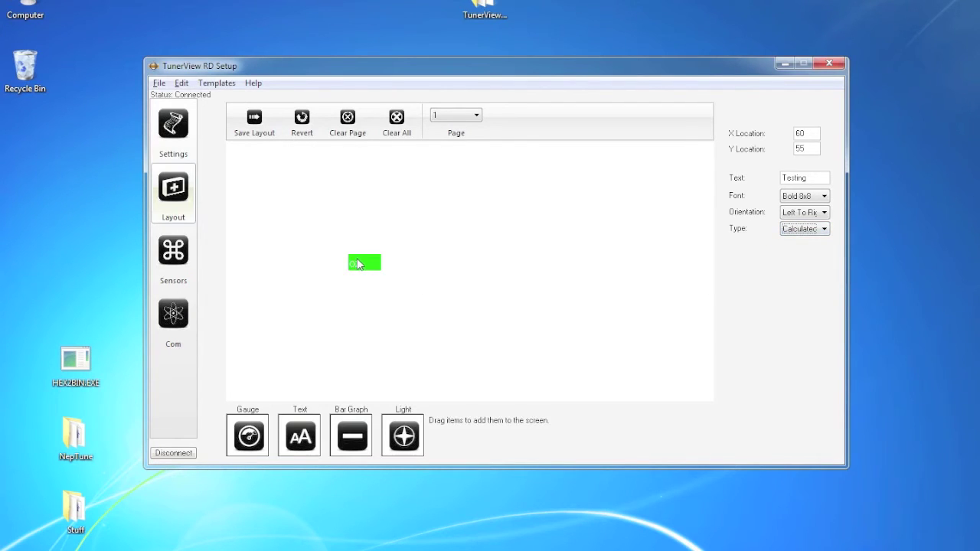
left_click_drag(356, 263, 426, 275)
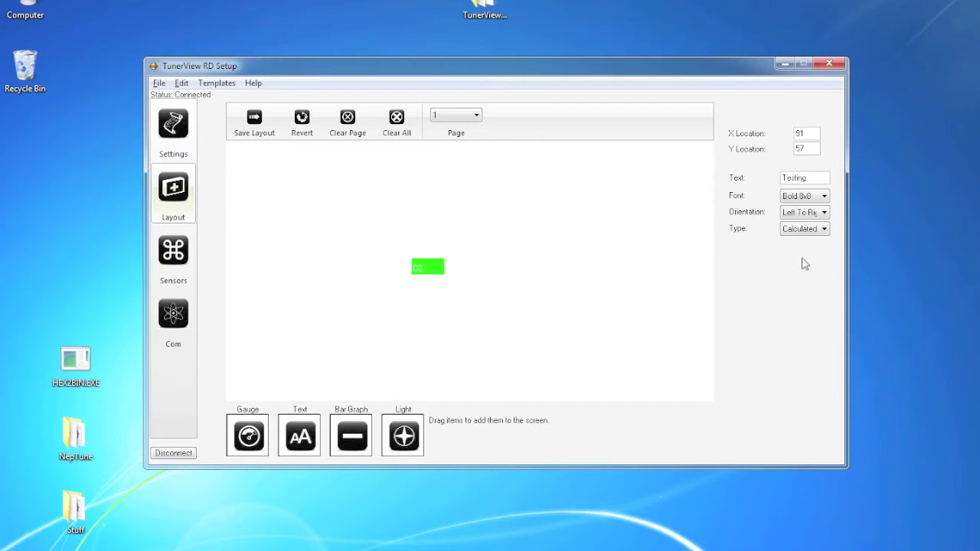
Return the text item's type to Custom and delete the item.
left_click(806, 234)
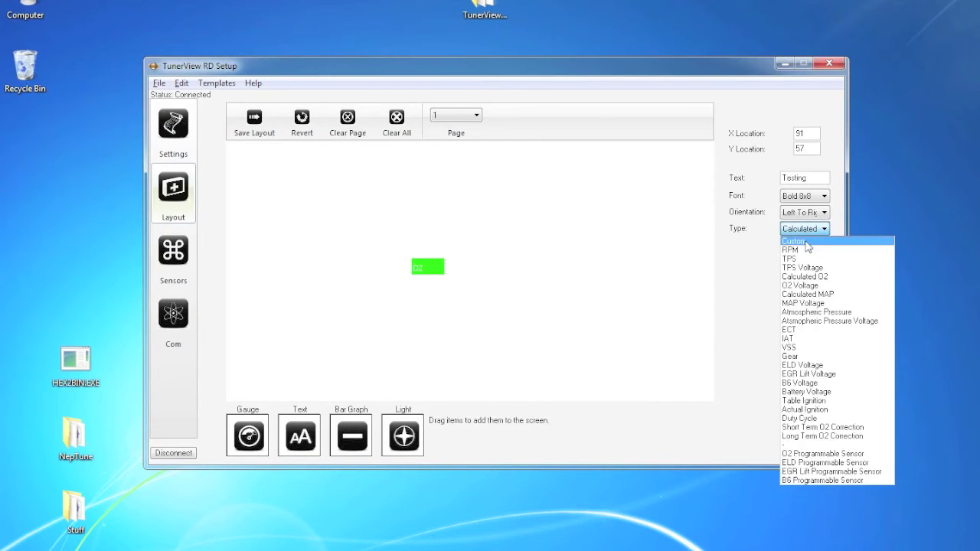
left_click(808, 242)
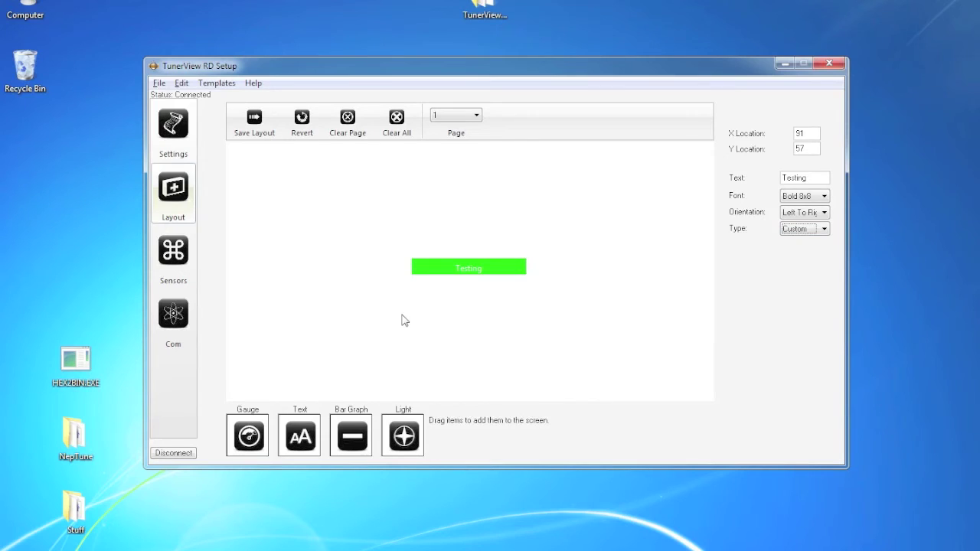
key("Delete")
Add a vertical bar graph about 8 wide and 31 high at about X 40, Y 52.
left_click_drag(356, 440, 344, 306)
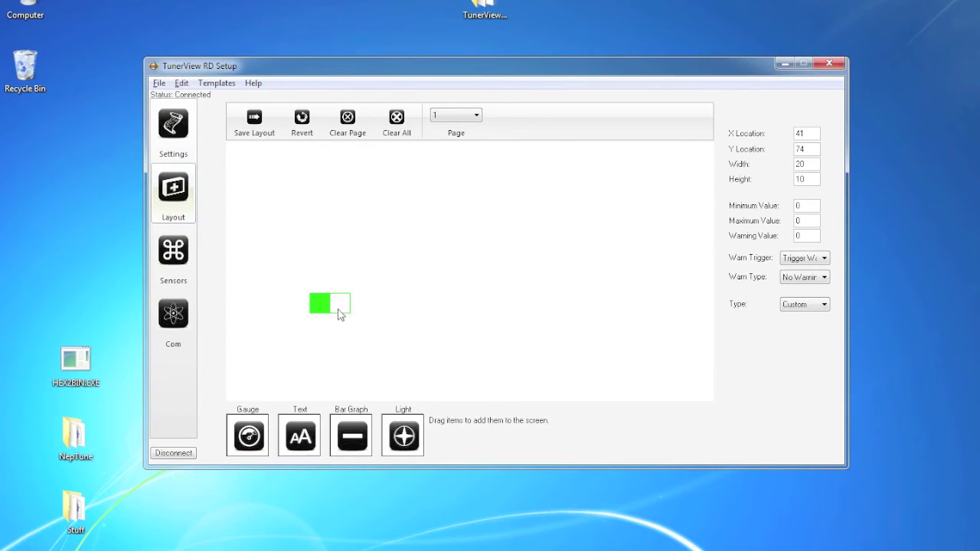
left_click_drag(350, 314, 317, 308)
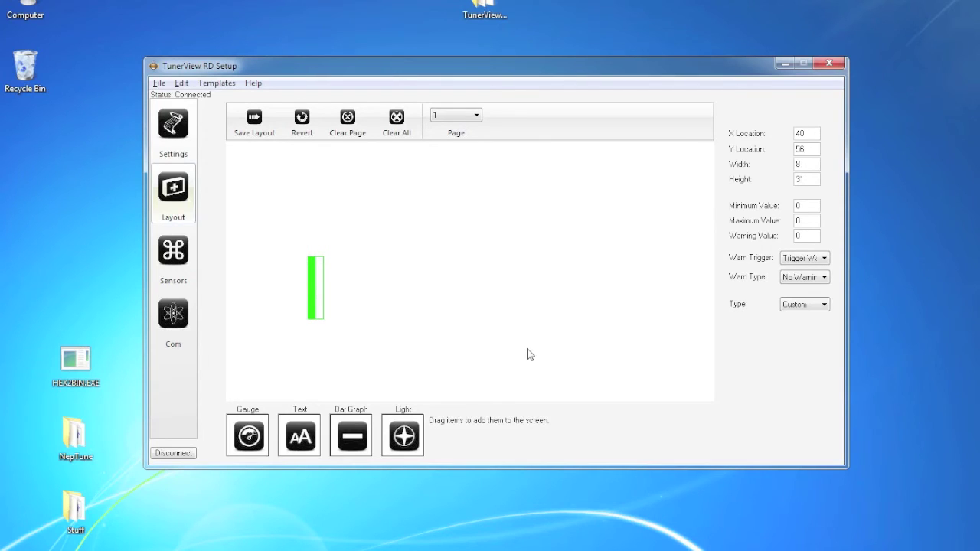
left_click_drag(316, 293, 317, 282)
Set the bar graph's type to RPM and its minimum and maximum values to 500.
left_click(811, 306)
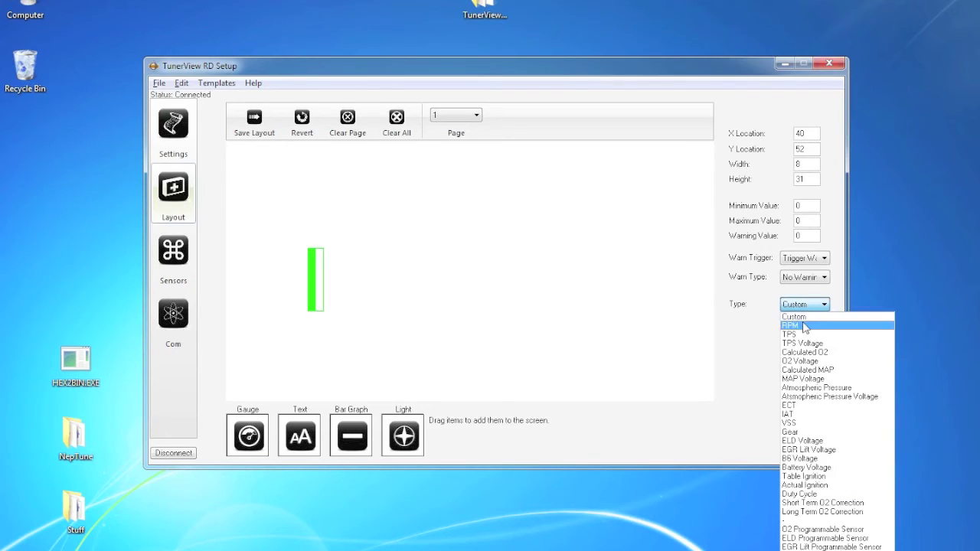
left_click(802, 327)
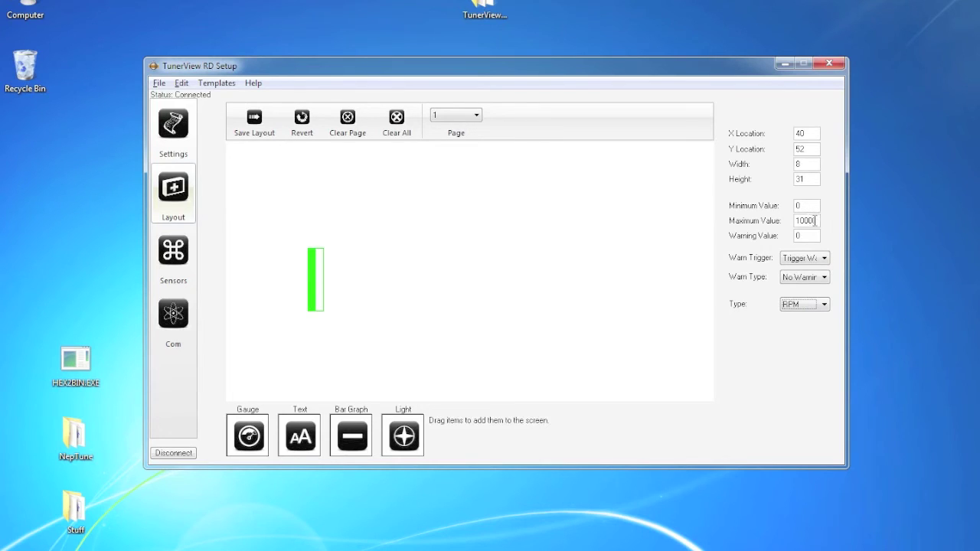
left_click(816, 220)
key("BackSpace")
key("BackSpace")
type("100")
double_click(808, 221)
type("50")
key("BackSpace")
type("5")
key("Tab")
Place a copy of the bar graph beside the original at about X 50, Y 52 and set its minimum value to 1000.
left_click(313, 288)
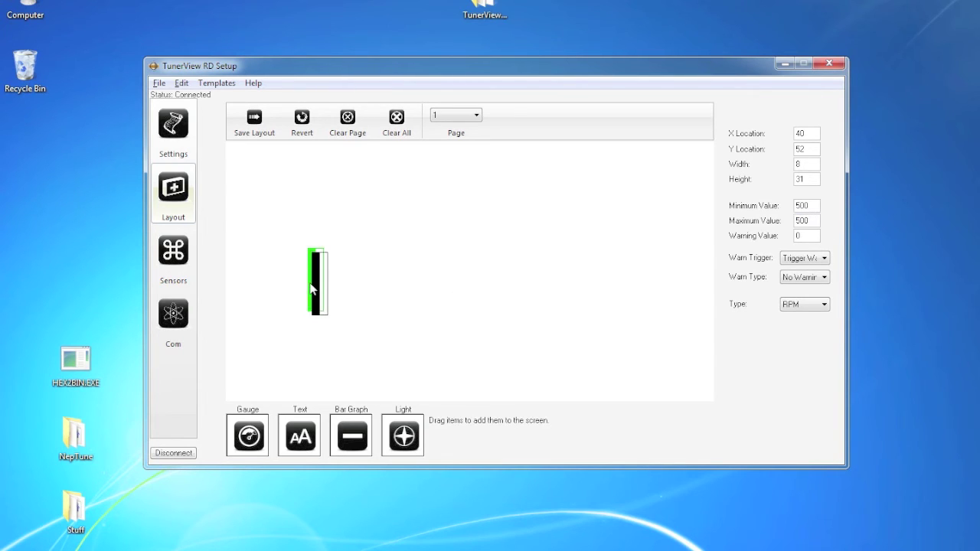
left_click_drag(313, 288, 331, 285)
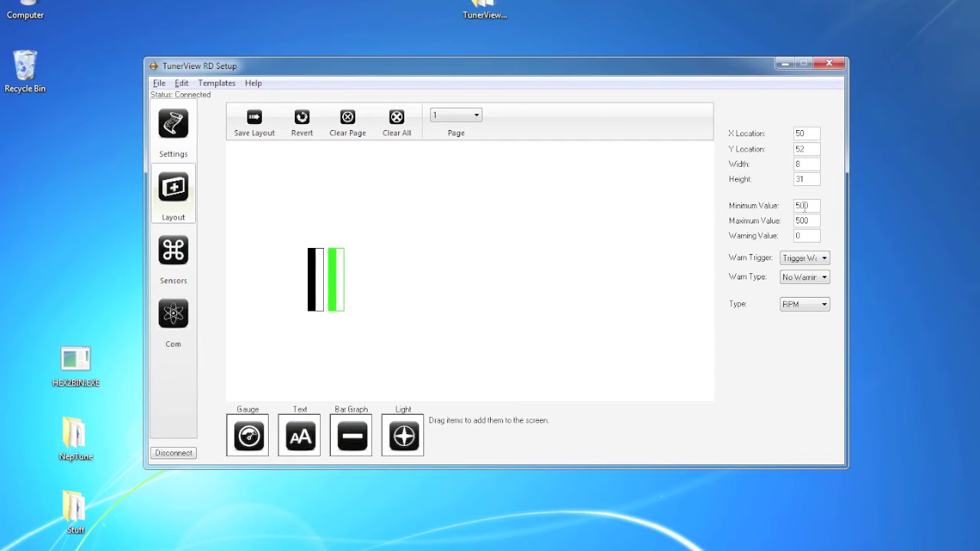
double_click(810, 206)
type("1000")
key("Tab")
key("Tab")
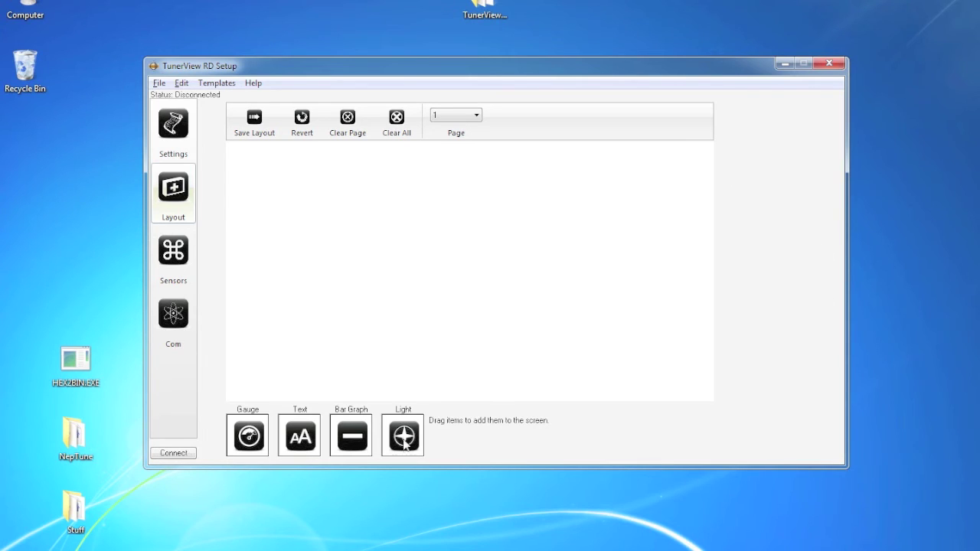
Add a light with radius 10 at about X 77, Y 78, using type Malfunction Indicator Light and Show Item Text.
left_click_drag(403, 445, 384, 303)
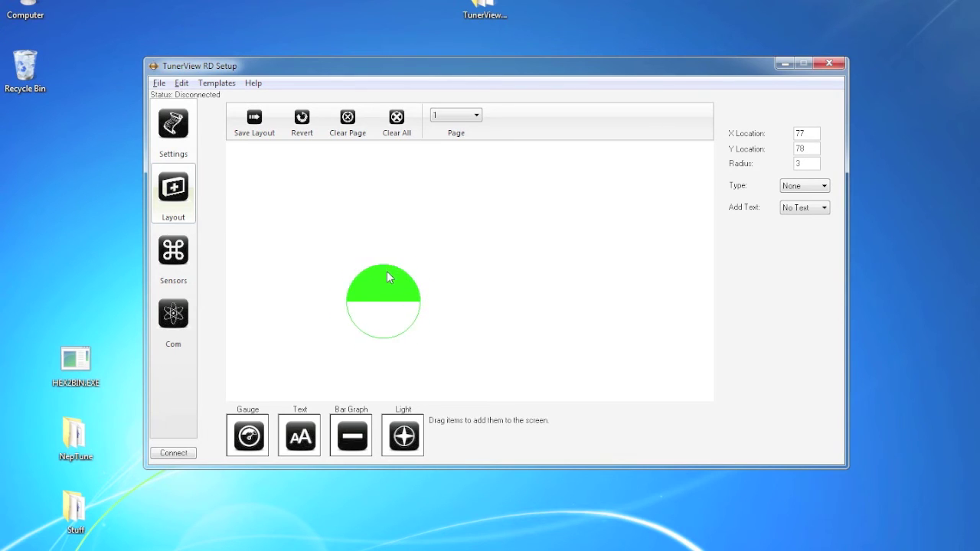
left_click(814, 186)
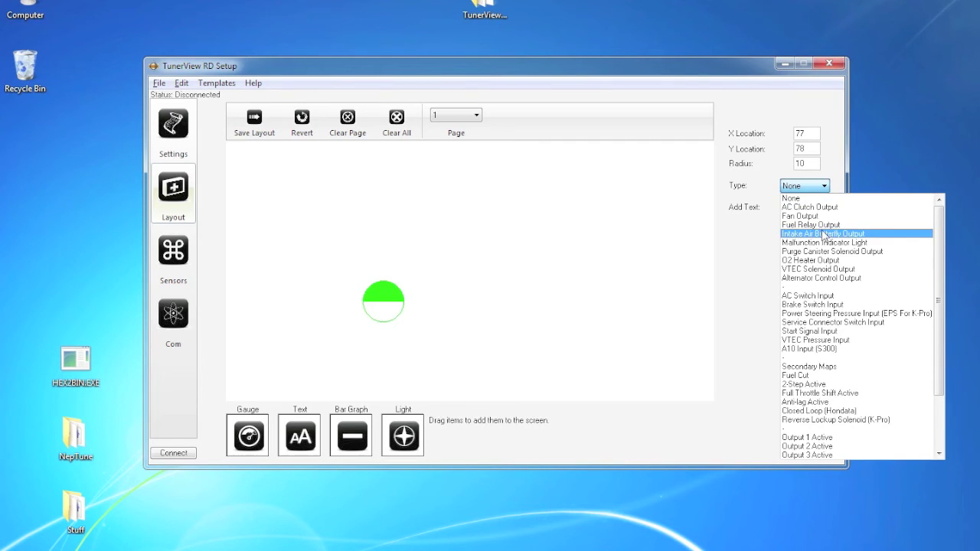
left_click(820, 242)
left_click(809, 214)
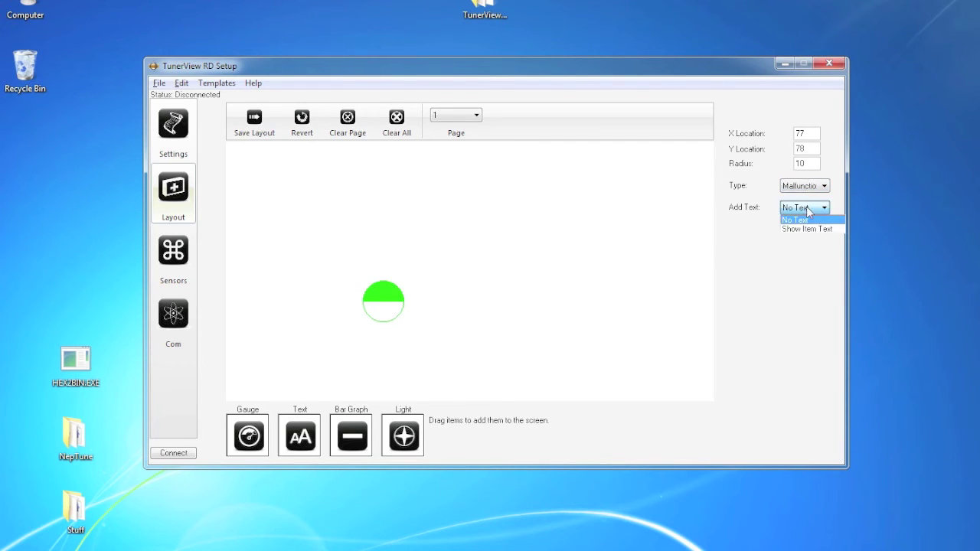
left_click(806, 227)
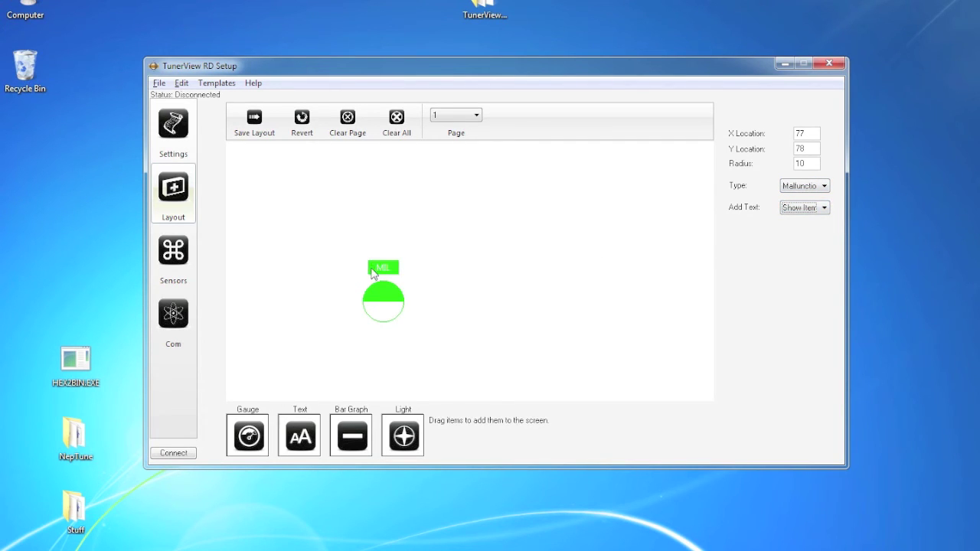
Set the light to No Text and place a custom text item reading MIL over it at about X 66, Y 74.
left_click(803, 208)
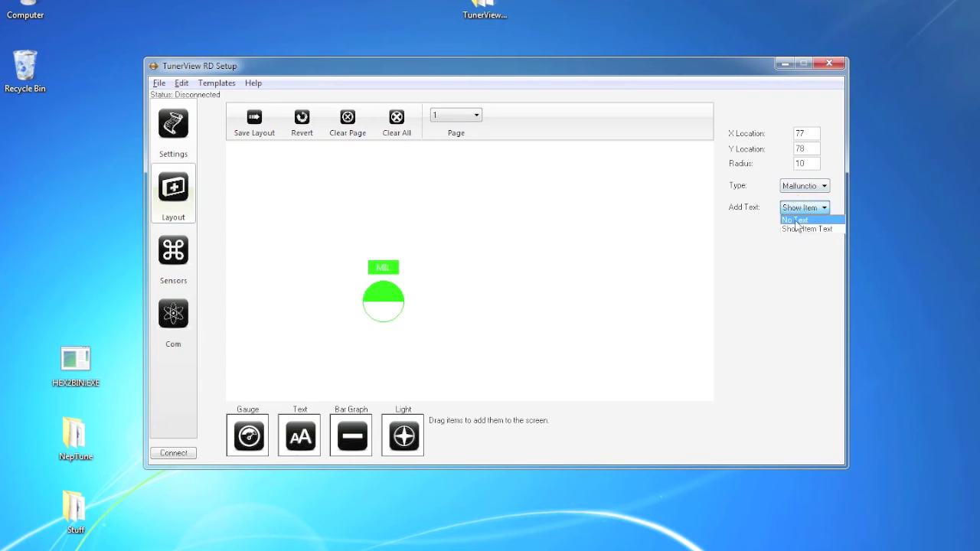
left_click(797, 221)
left_click_drag(306, 437, 377, 304)
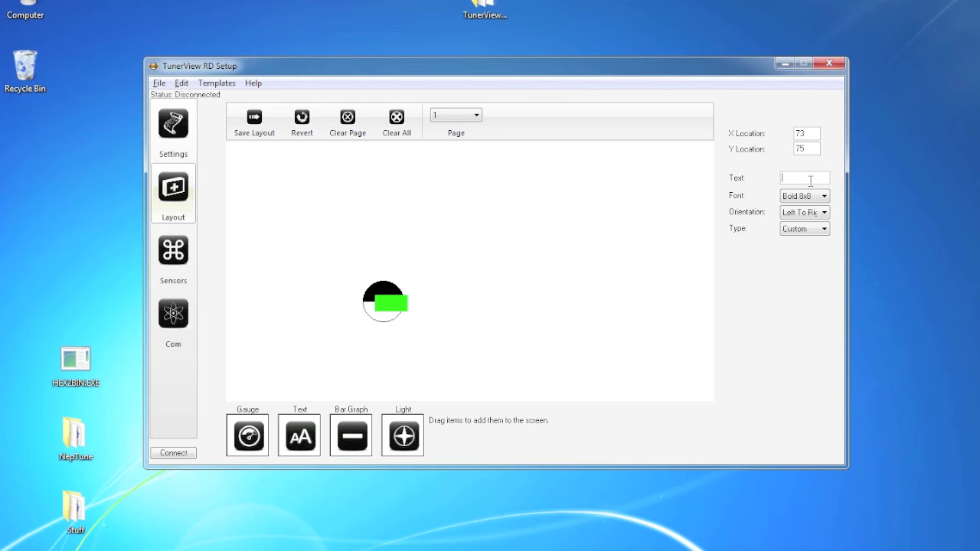
left_click(810, 180)
type("MIL")
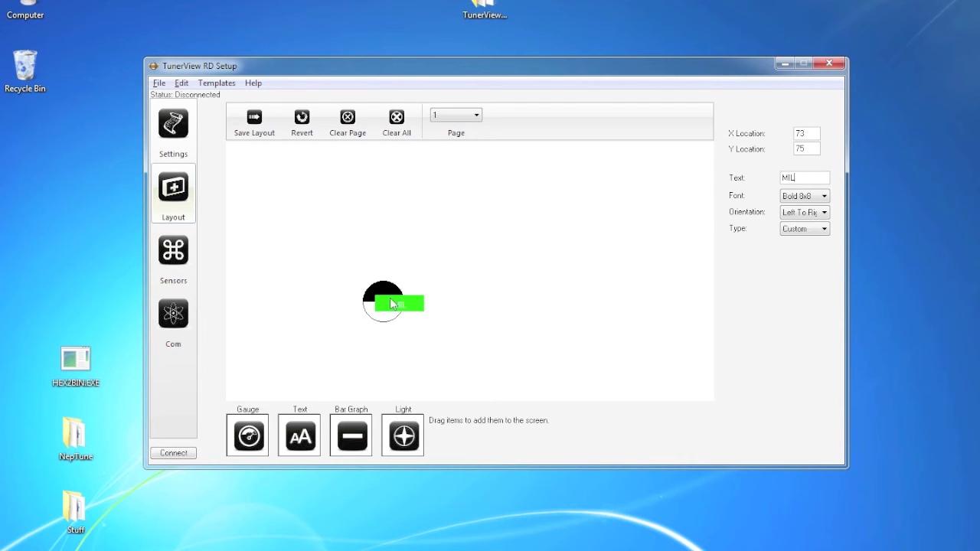
left_click_drag(379, 304, 369, 301)
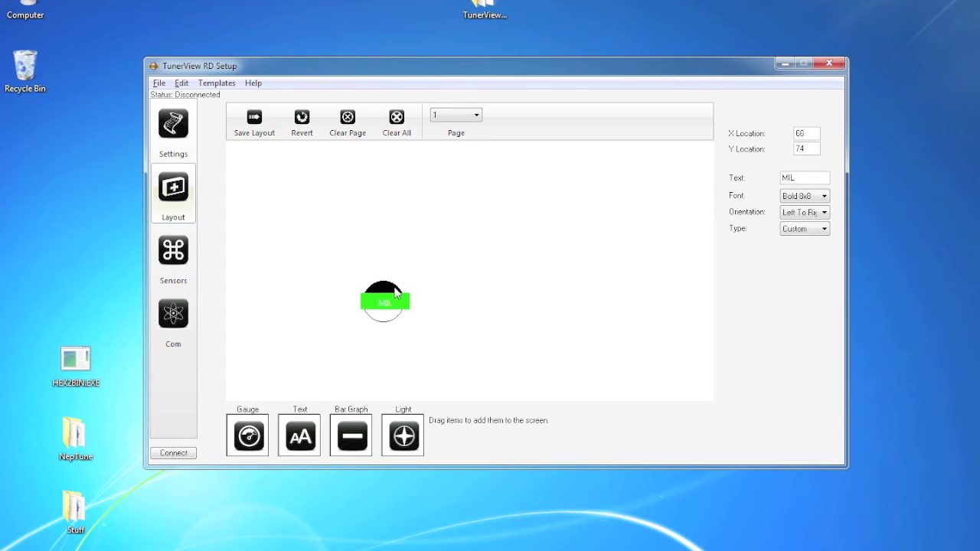
Enlarge the Malfunction Indicator light to radius 17 and remove the light and its MIL text from the page.
key("alt")
left_click(385, 285)
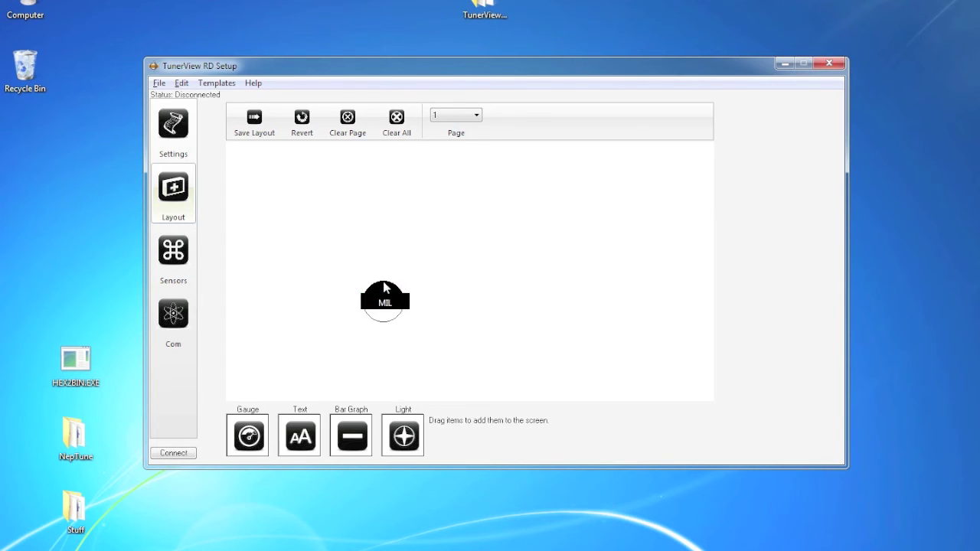
left_click(385, 288)
left_click(384, 282)
left_click(383, 294)
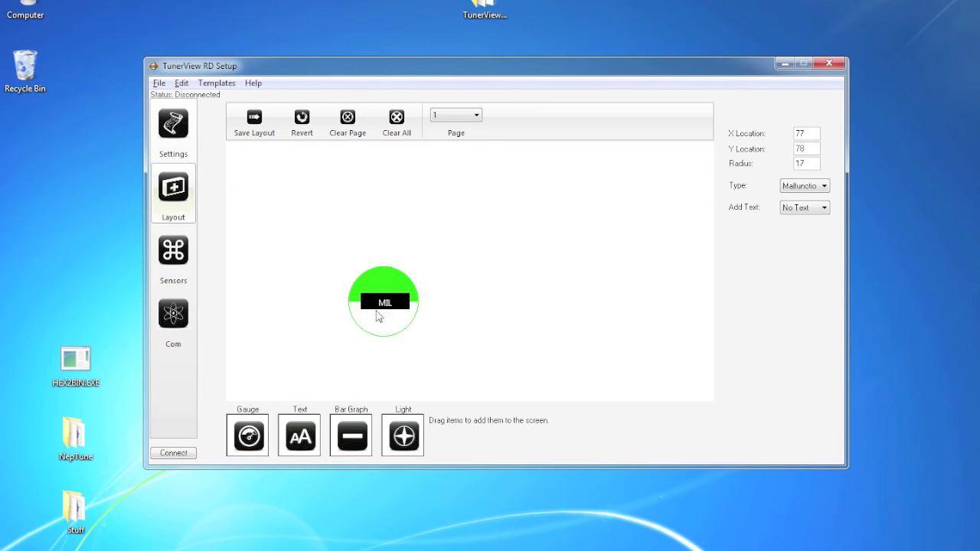
key("Delete")
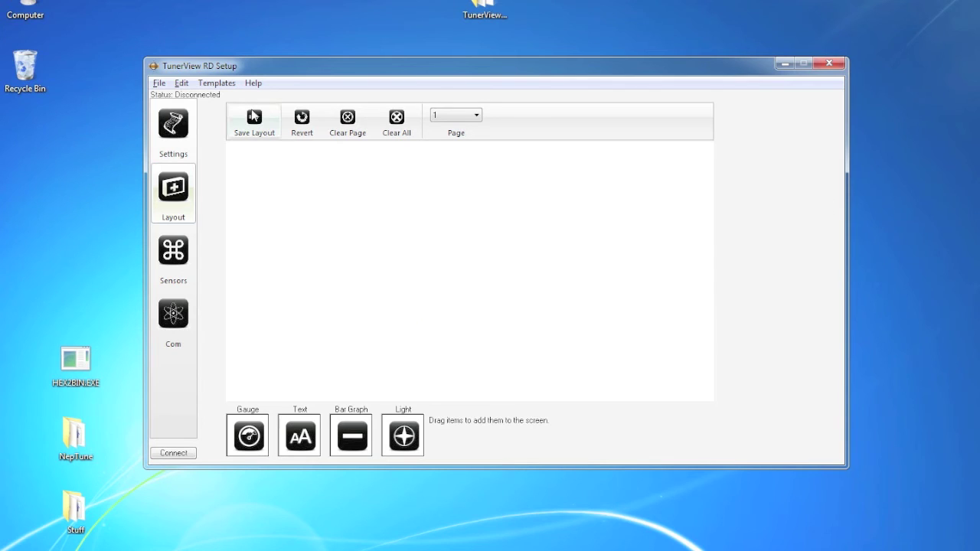
Import the Bar Tach To 9K template onto page 1, replacing the current page, and deselect its items.
left_click(218, 84)
mouse_move(226, 100)
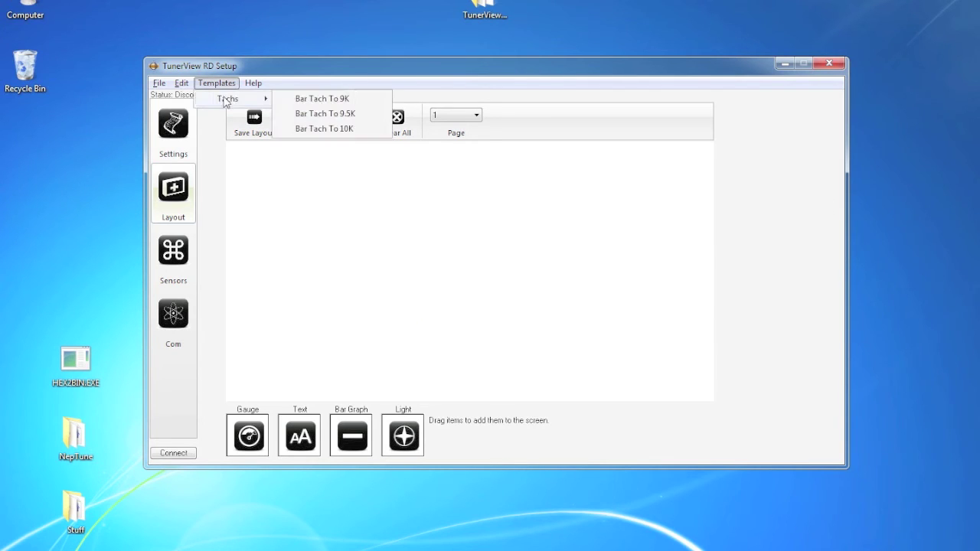
left_click(331, 103)
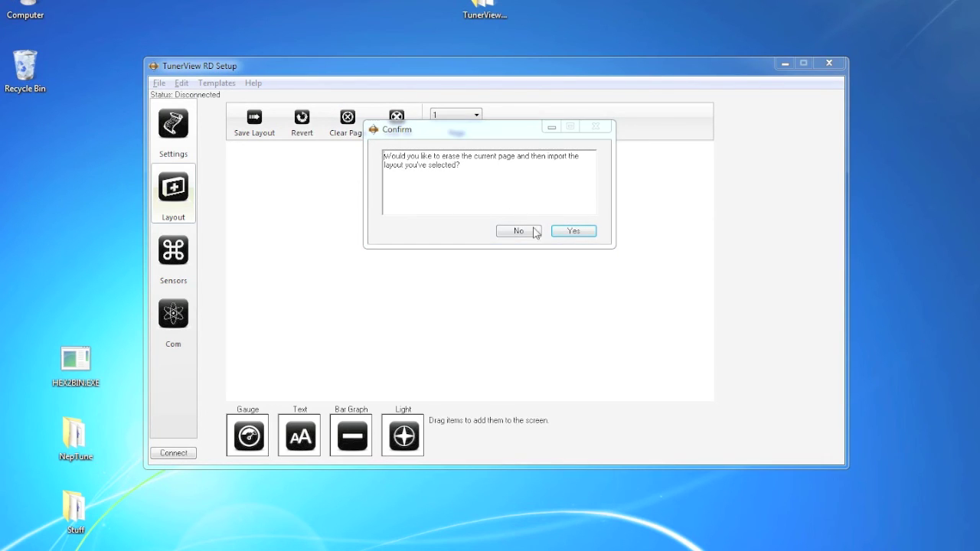
left_click(581, 232)
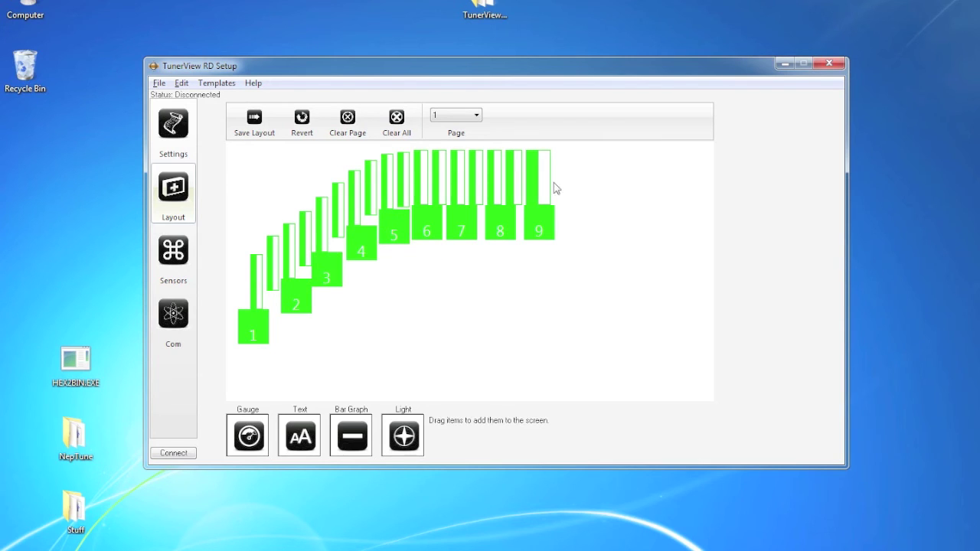
left_click(586, 200)
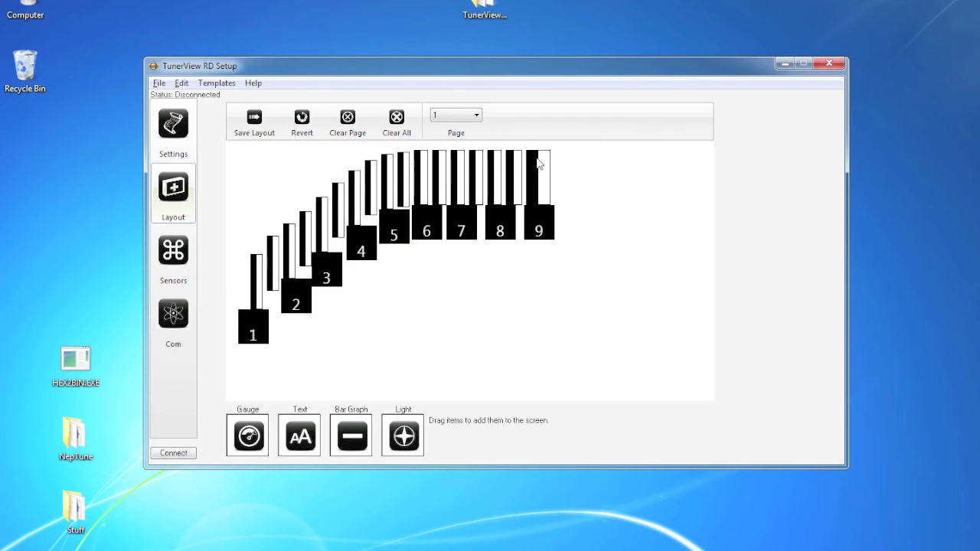
Import the Bar Tach To 10K template onto page 2, replacing the current page.
left_click(469, 121)
left_click(448, 143)
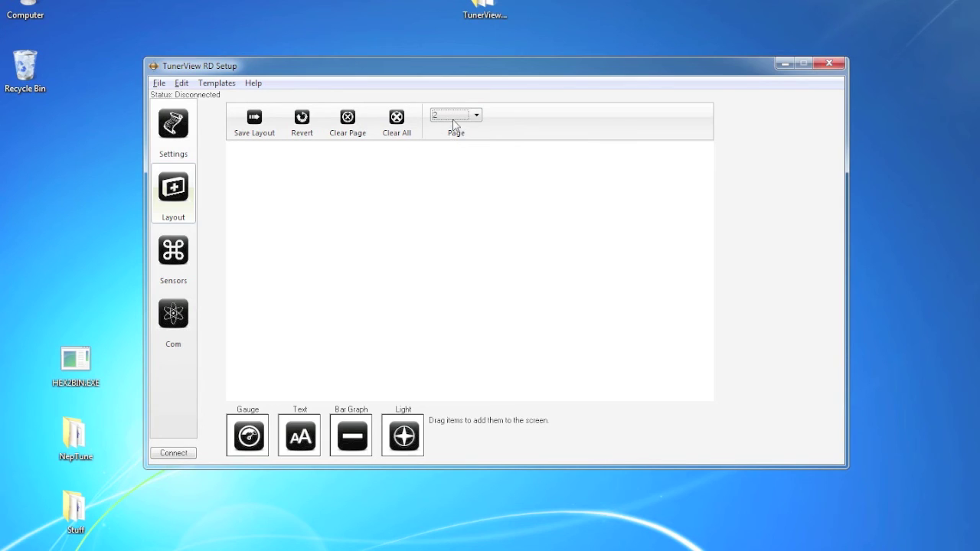
left_click(217, 83)
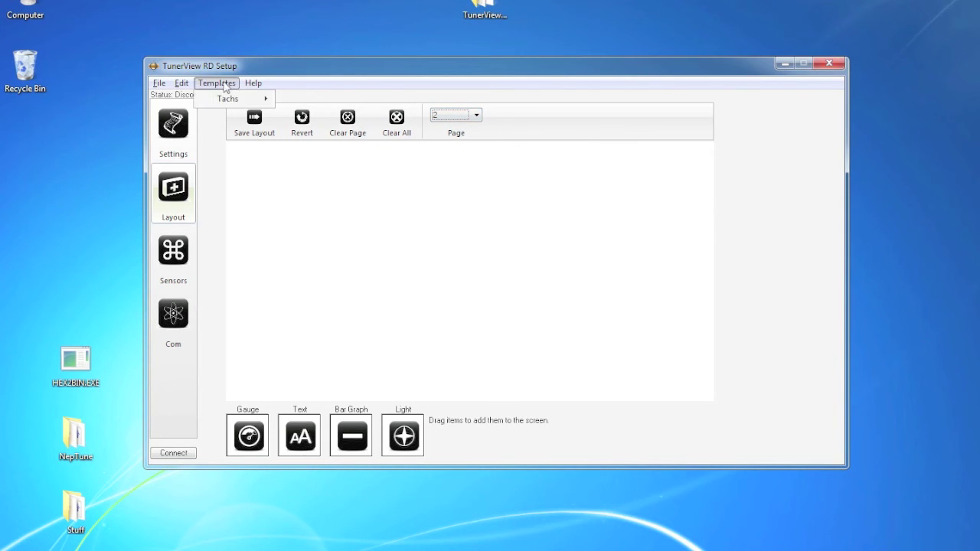
mouse_move(234, 99)
left_click(324, 129)
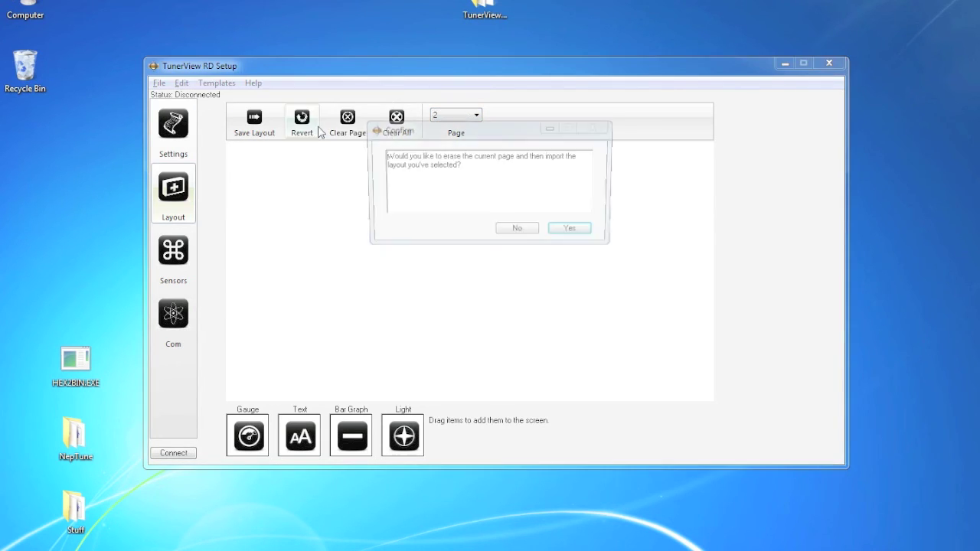
left_click(572, 230)
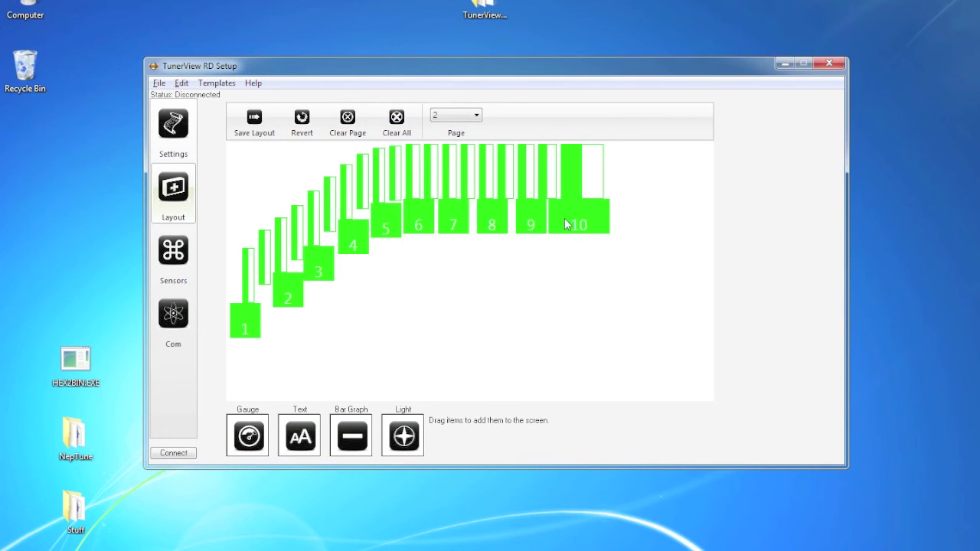
Switch between pages 1 and 2 to compare the two tachometer layouts, ending on page 2.
left_click(454, 115)
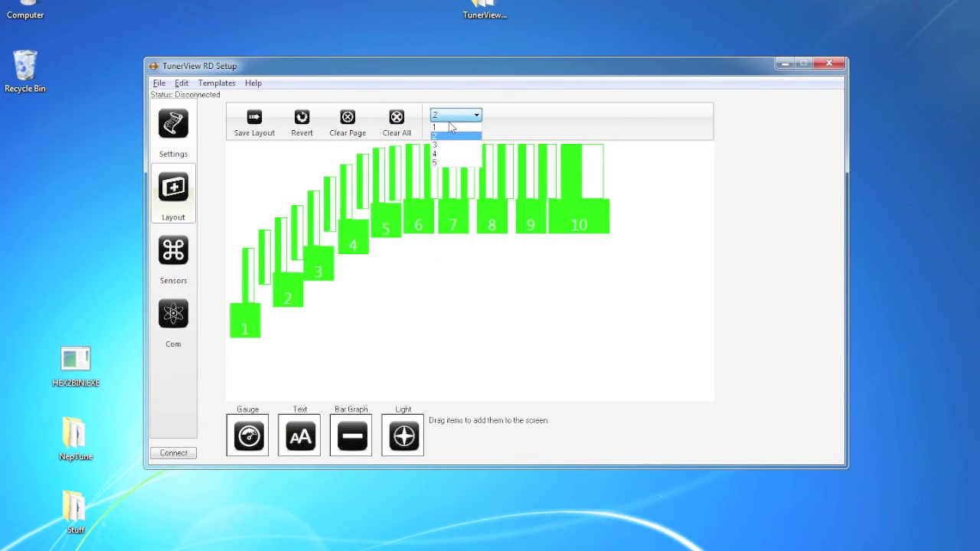
left_click(451, 131)
left_click(452, 116)
left_click(450, 127)
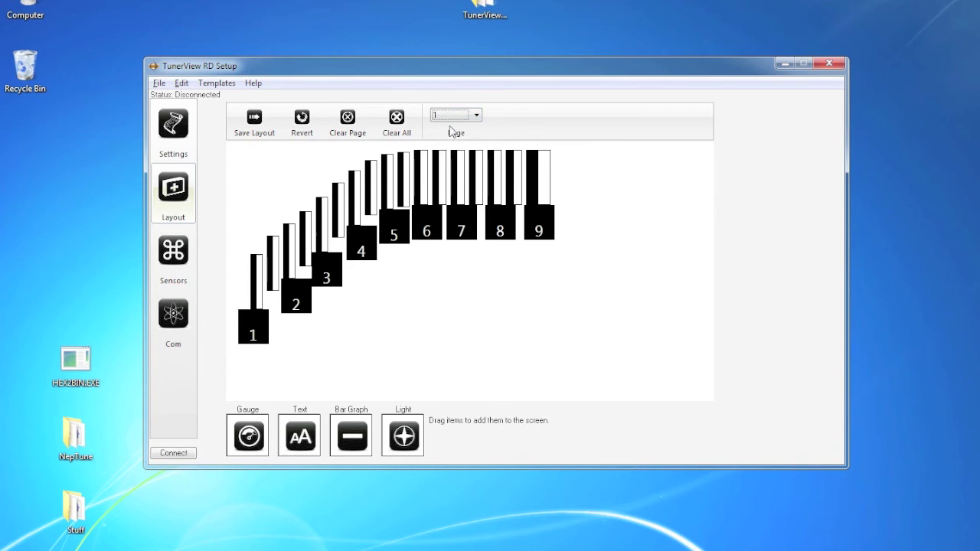
left_click(460, 119)
left_click(455, 136)
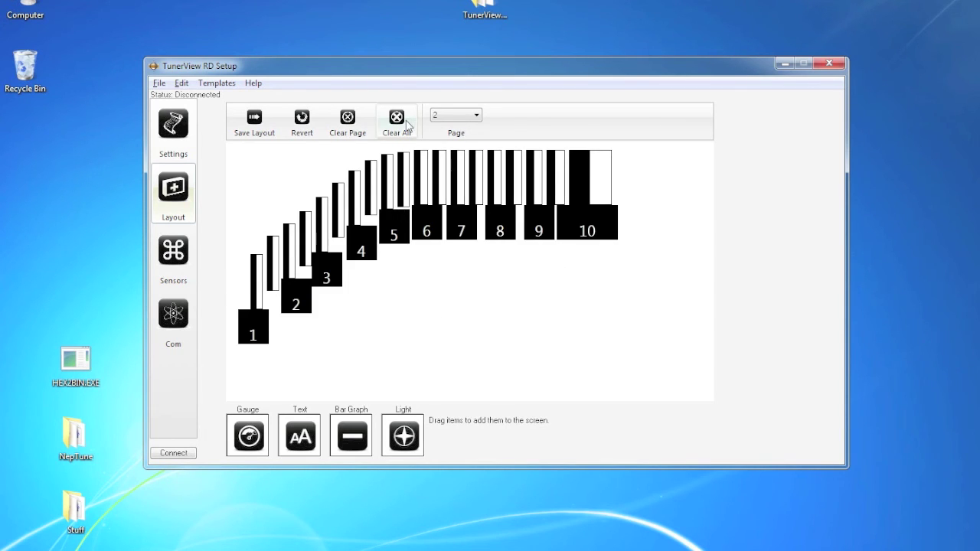
Clear page 2, and from page 1 clear the layouts of all pages.
left_click(349, 123)
left_click(471, 116)
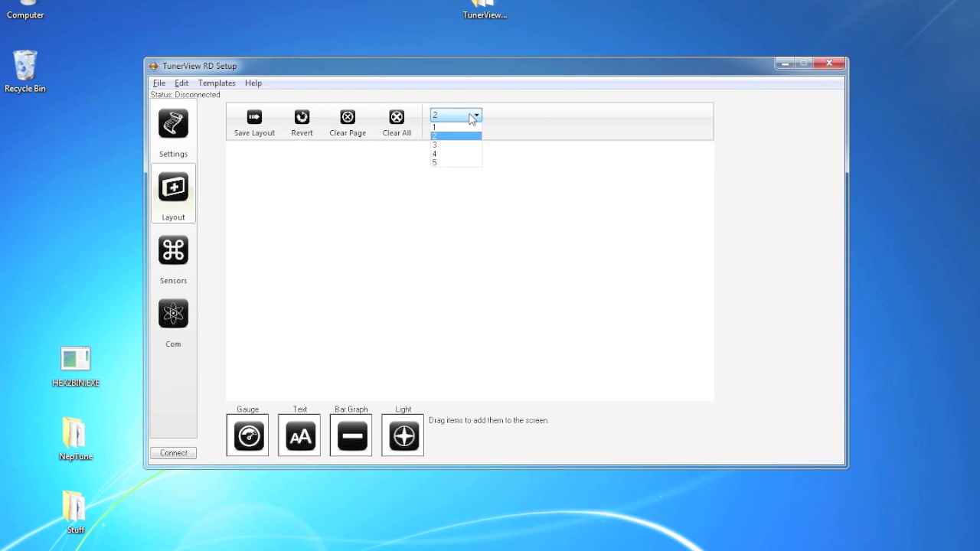
left_click(448, 127)
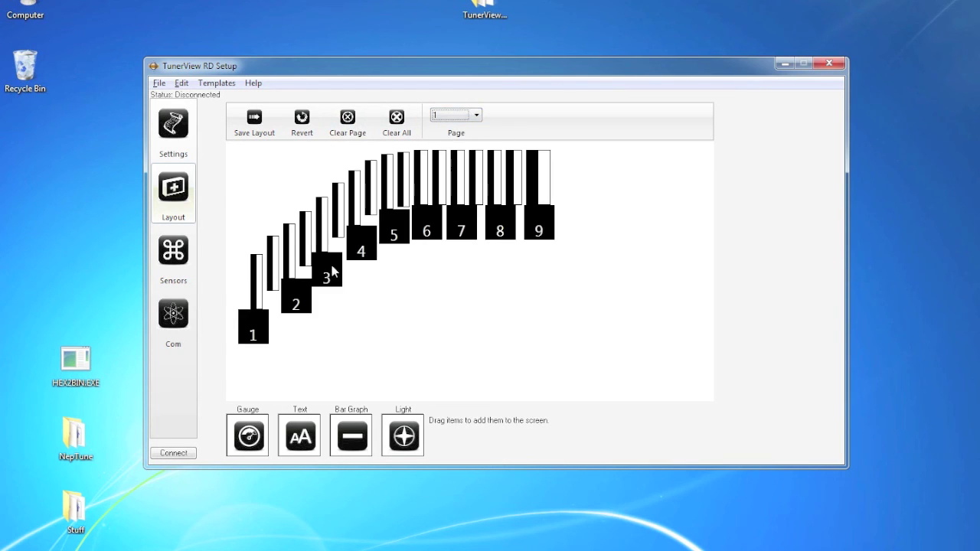
left_click(393, 117)
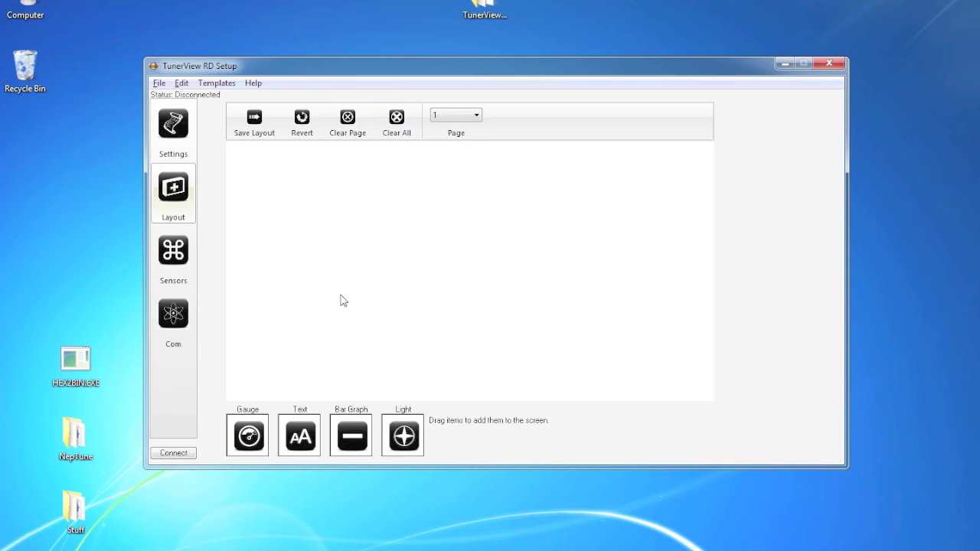
Add a large bar graph and overlay a Calculated O2 text item in Digital Large 24x24 at about X 58, Y 52.
left_click_drag(353, 433, 530, 336)
left_click_drag(440, 315, 351, 260)
left_click(801, 198)
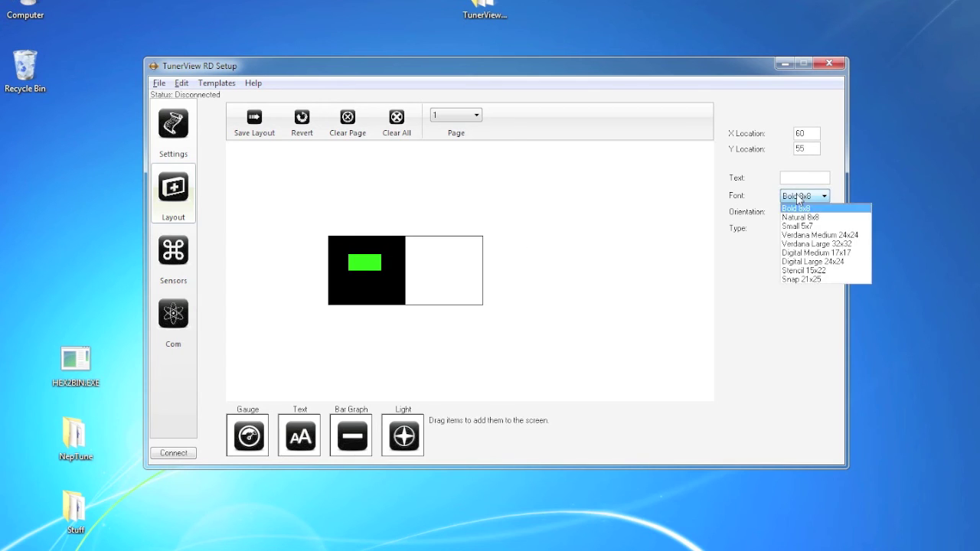
left_click(813, 262)
left_click_drag(354, 264, 347, 257)
left_click(813, 229)
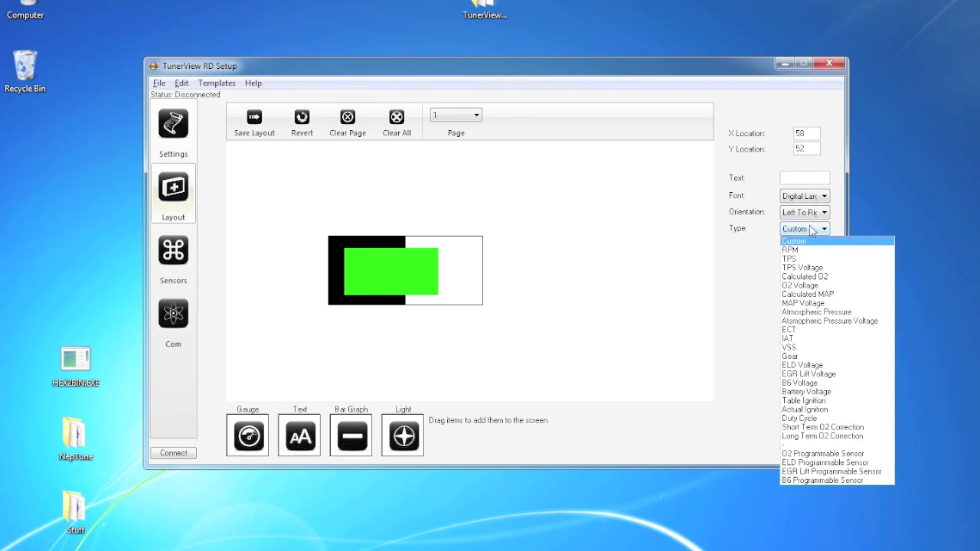
left_click(806, 276)
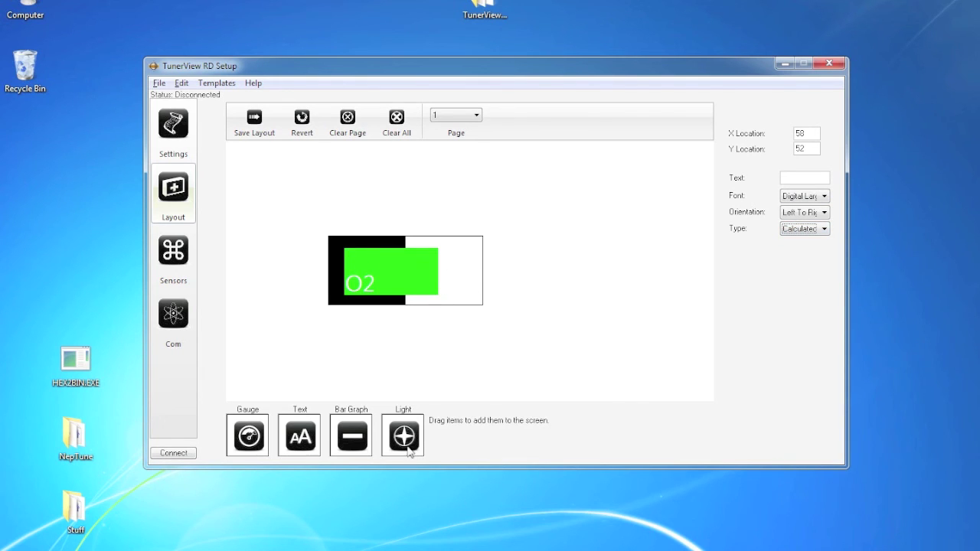
Add a light below the bar graph at about X 108, Y 110 and enlarge it.
left_click_drag(411, 450, 452, 356)
left_click(453, 359)
scroll(452, 357, "up", 11)
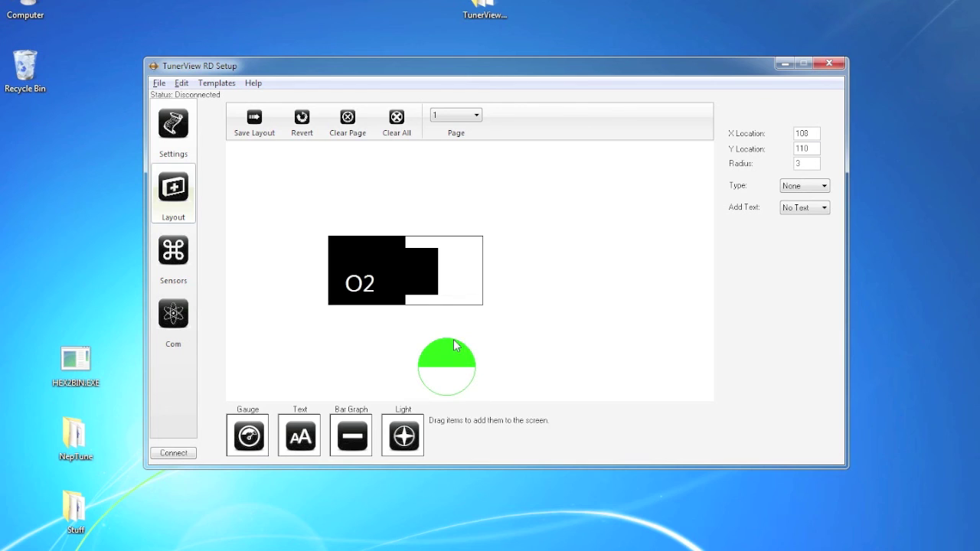
Overlay the light with a Gear text item in Digital Medium 17x17 at about X 100, Y 102, and try adding another bar graph.
left_click_drag(352, 436, 447, 367)
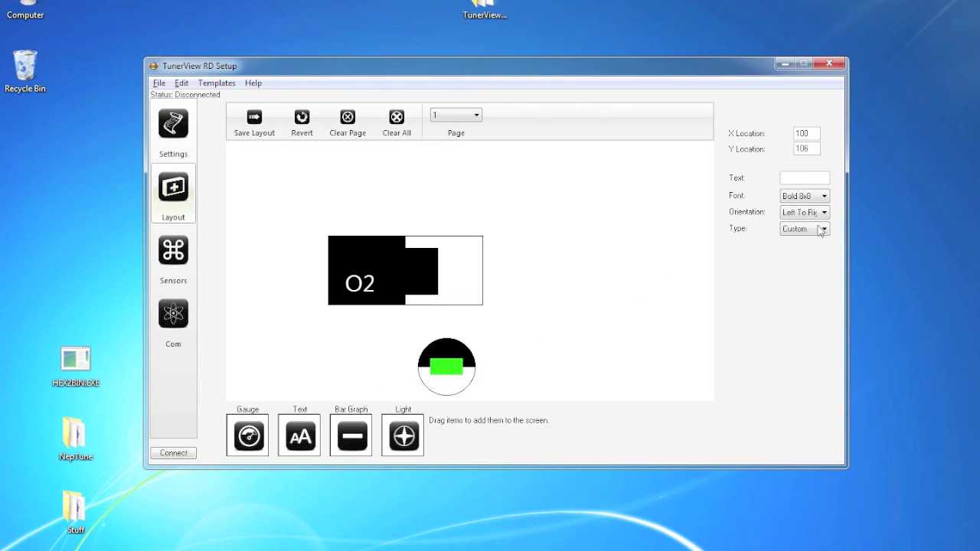
left_click(813, 228)
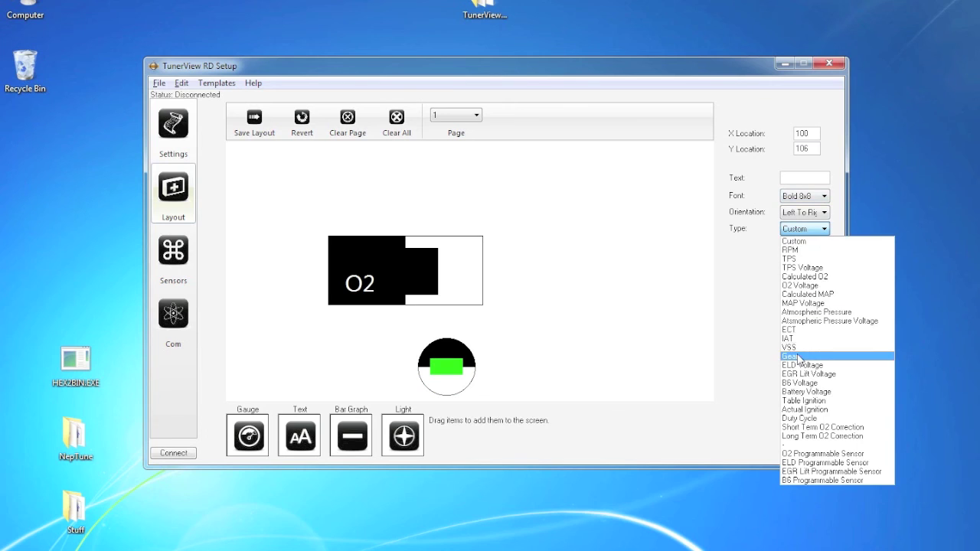
left_click(800, 357)
left_click(818, 197)
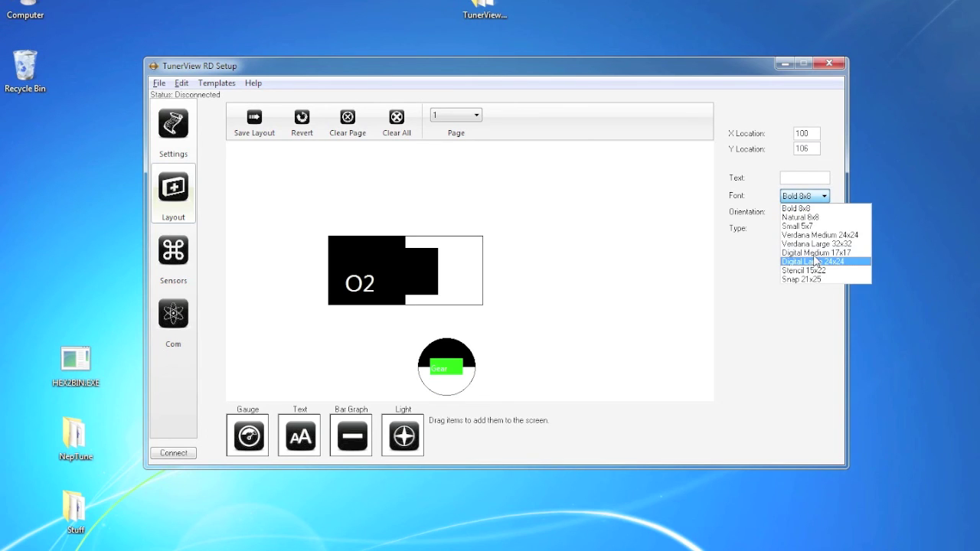
left_click(817, 260)
left_click_drag(469, 368, 440, 366)
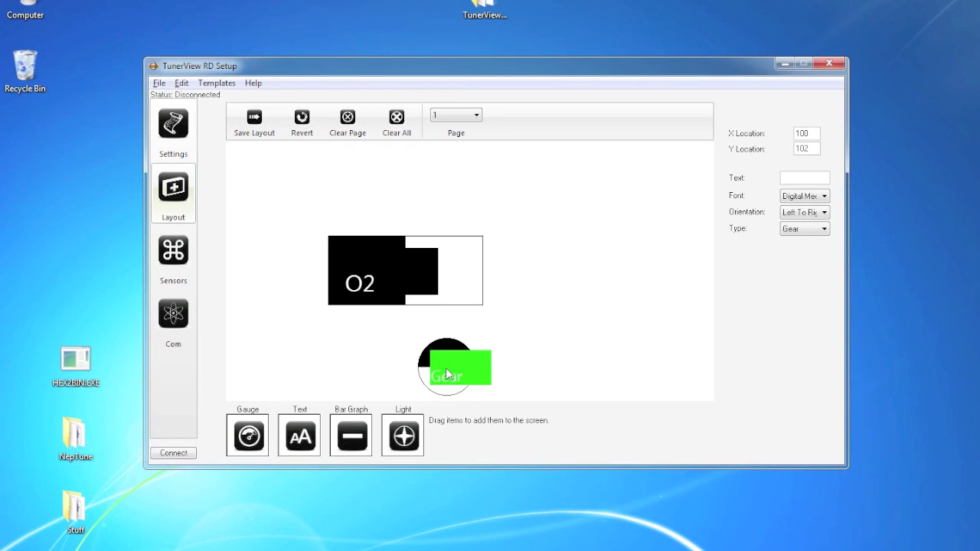
left_click(383, 372)
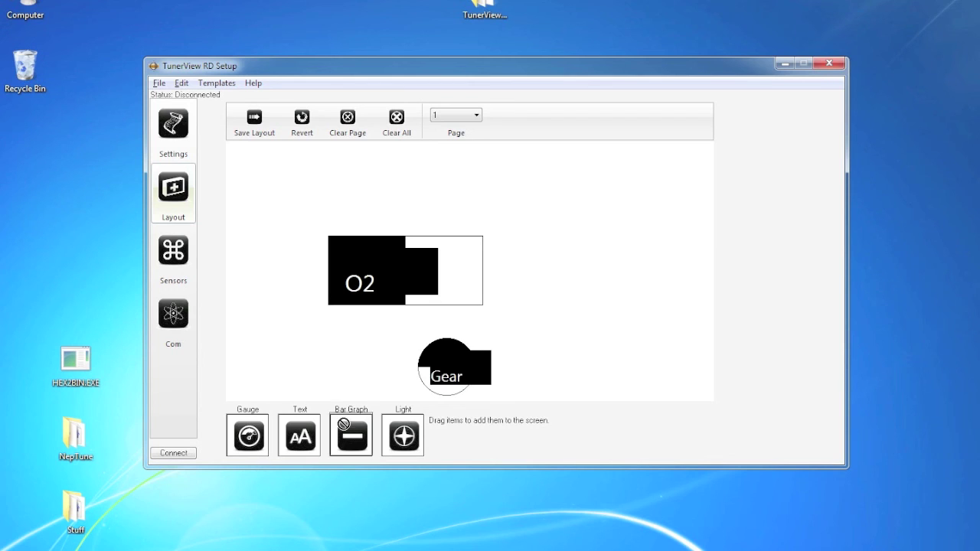
left_click_drag(343, 424, 688, 329)
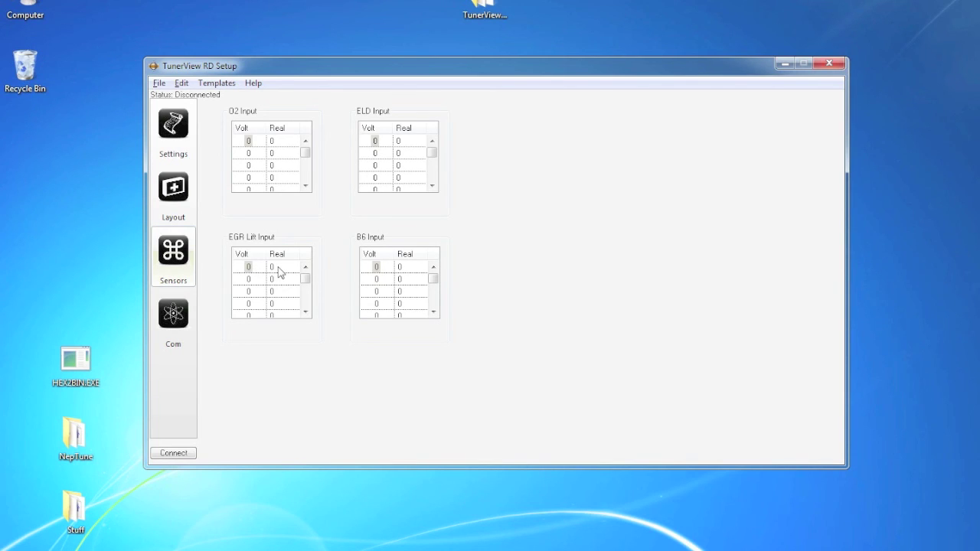
Set the second row of the EGR Lift Input sensor table to 5 volts and a real value of 3200.
left_click(250, 280)
left_click(252, 279)
type("5")
left_click(274, 281)
left_click(277, 282)
key("BackSpace")
type("3200")
key("Return")
Add a text item to layout page 1 at about X 40, Y 79 with type EGR Lift Programmable Sensor.
left_click(177, 144)
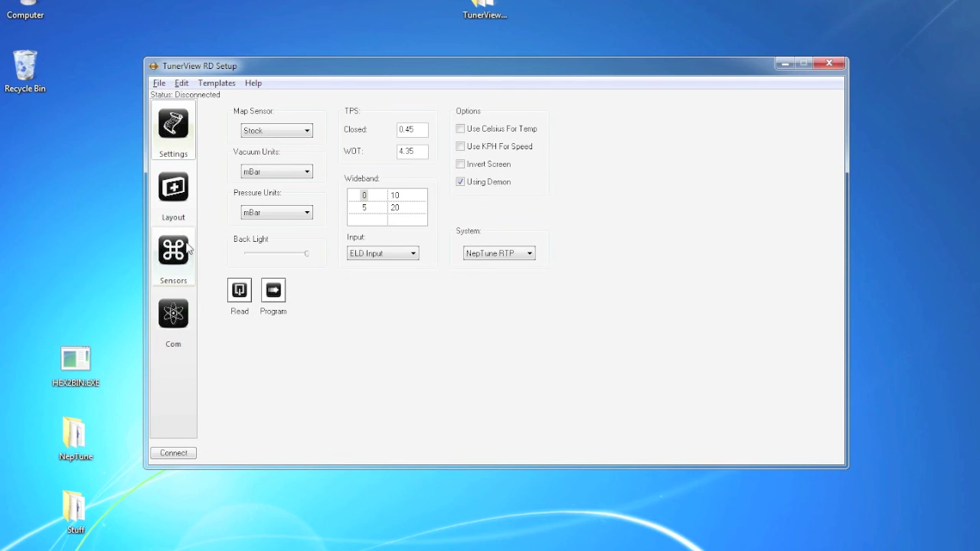
left_click(173, 187)
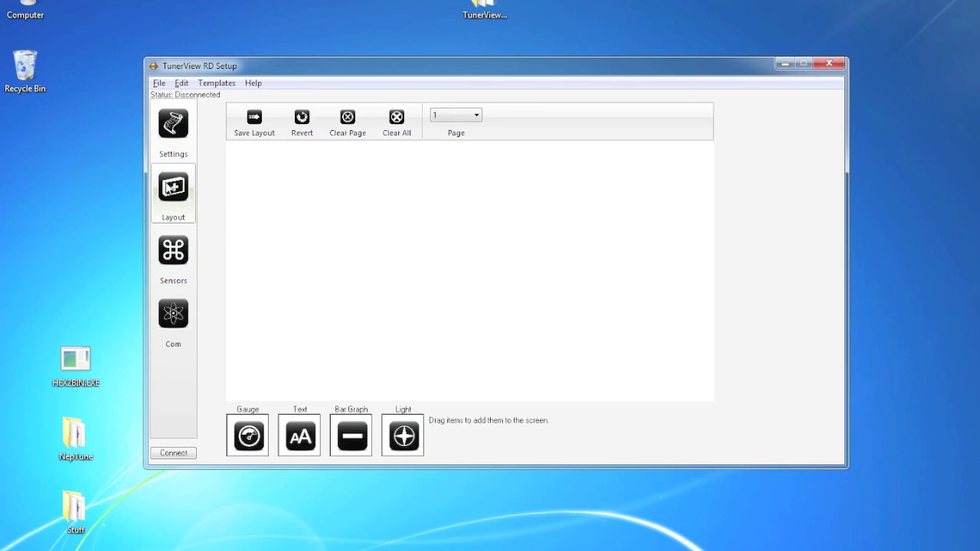
left_click_drag(306, 435, 314, 310)
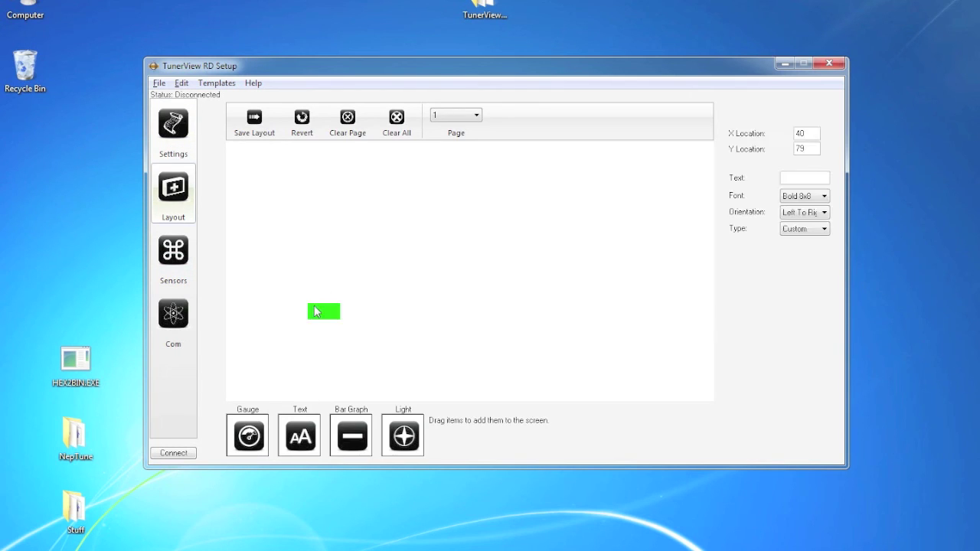
left_click(815, 230)
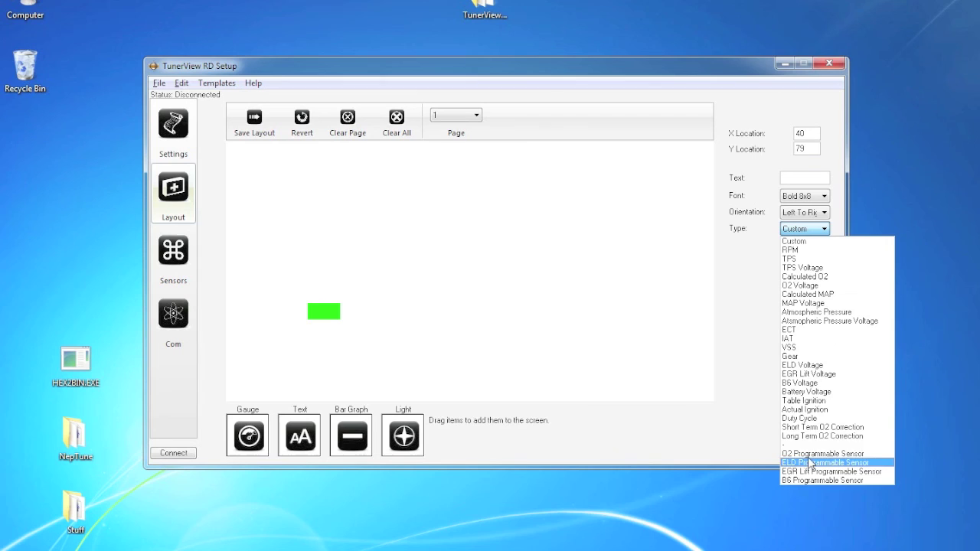
left_click(808, 472)
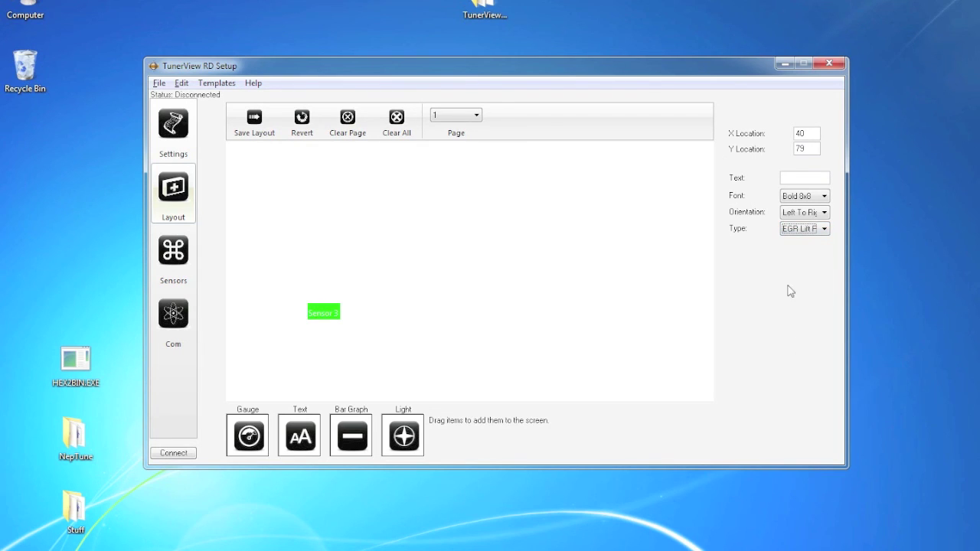